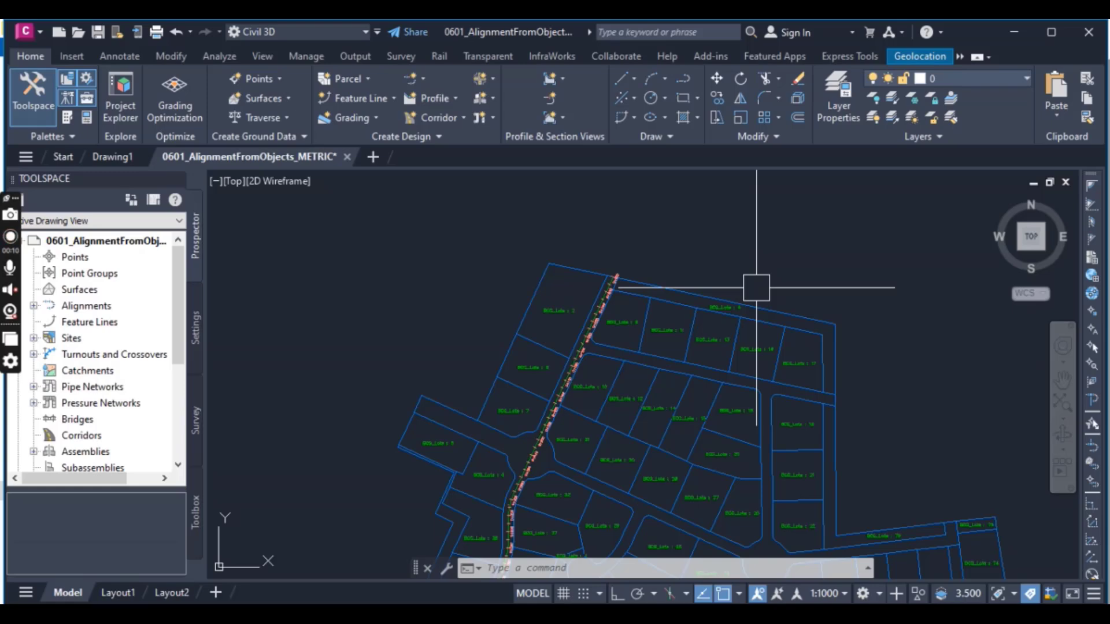
Examine the Road D alignment and the adjoining parcel lines around station 0+100, where the side road branches off.
scroll(596, 363, up, 3)
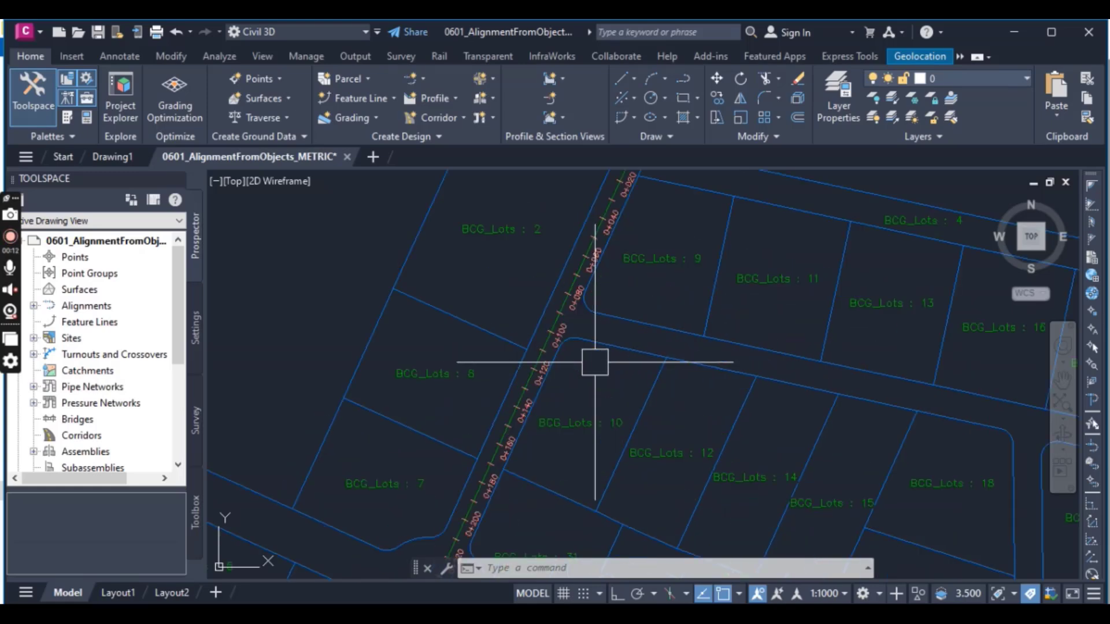
scroll(595, 352, up, 3)
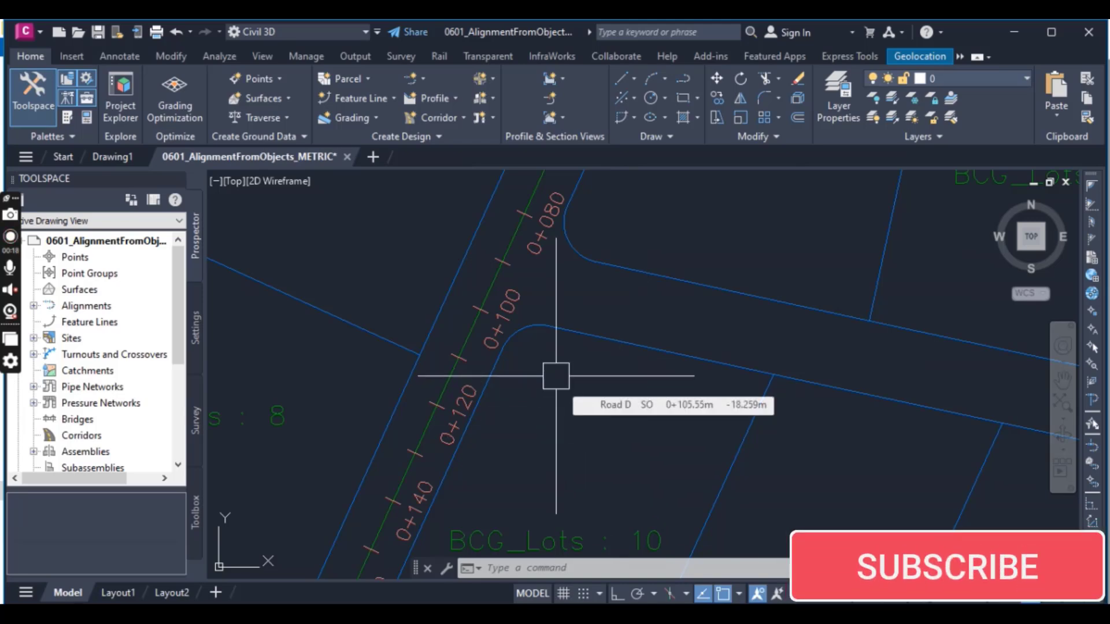
scroll(556, 376, down, 3)
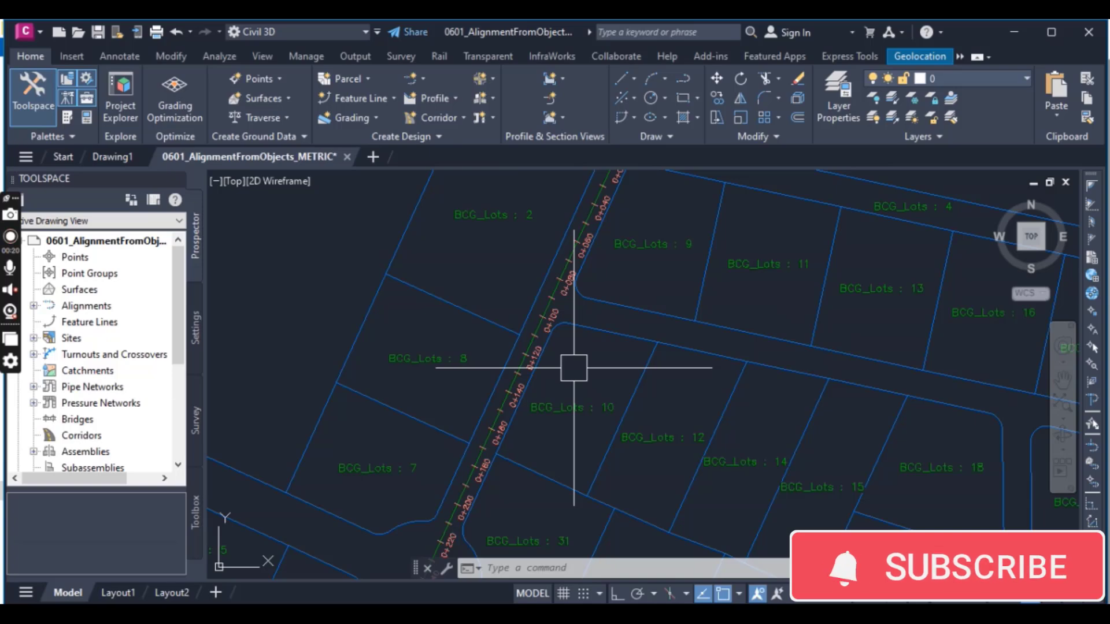
scroll(531, 291, up, 4)
scroll(552, 353, up, 1)
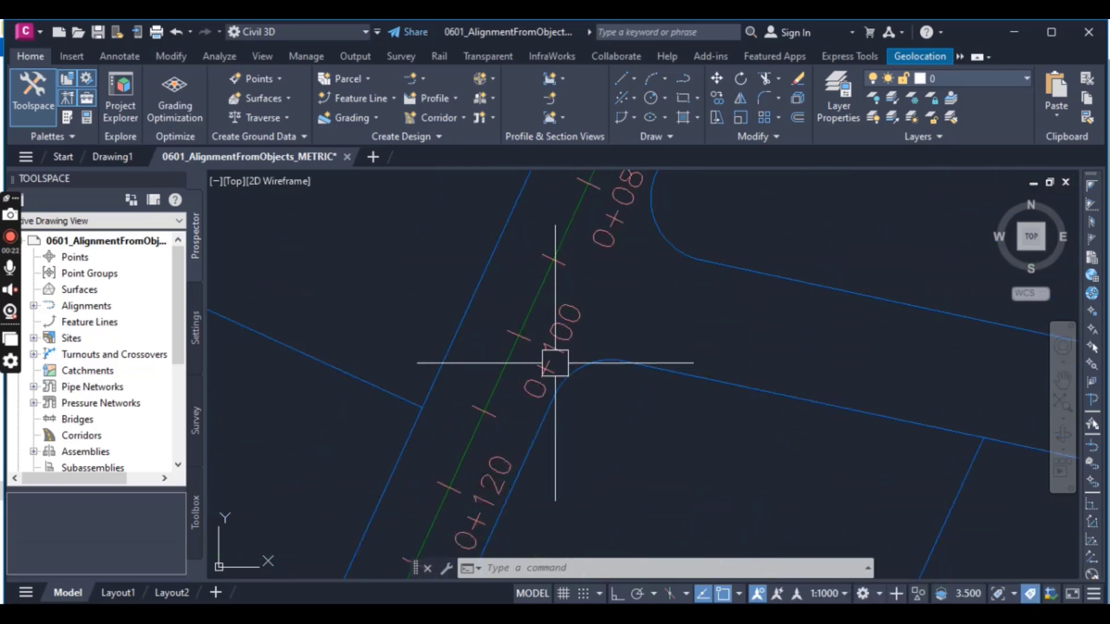
scroll(639, 381, down, 1)
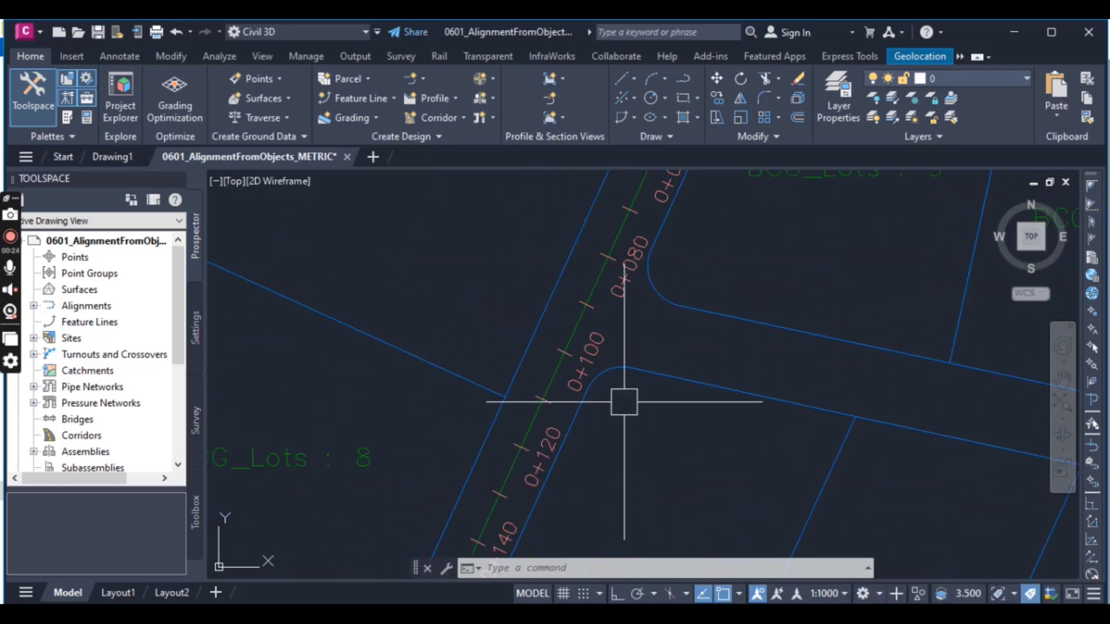
scroll(623, 398, down, 2)
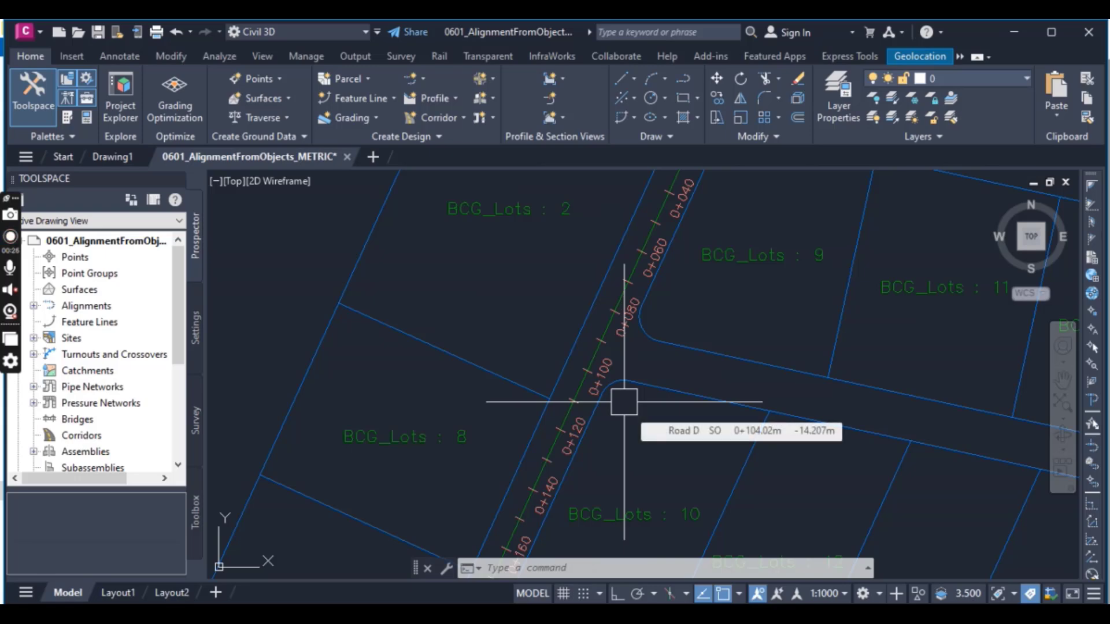
scroll(621, 399, down, 1)
scroll(612, 380, up, 1)
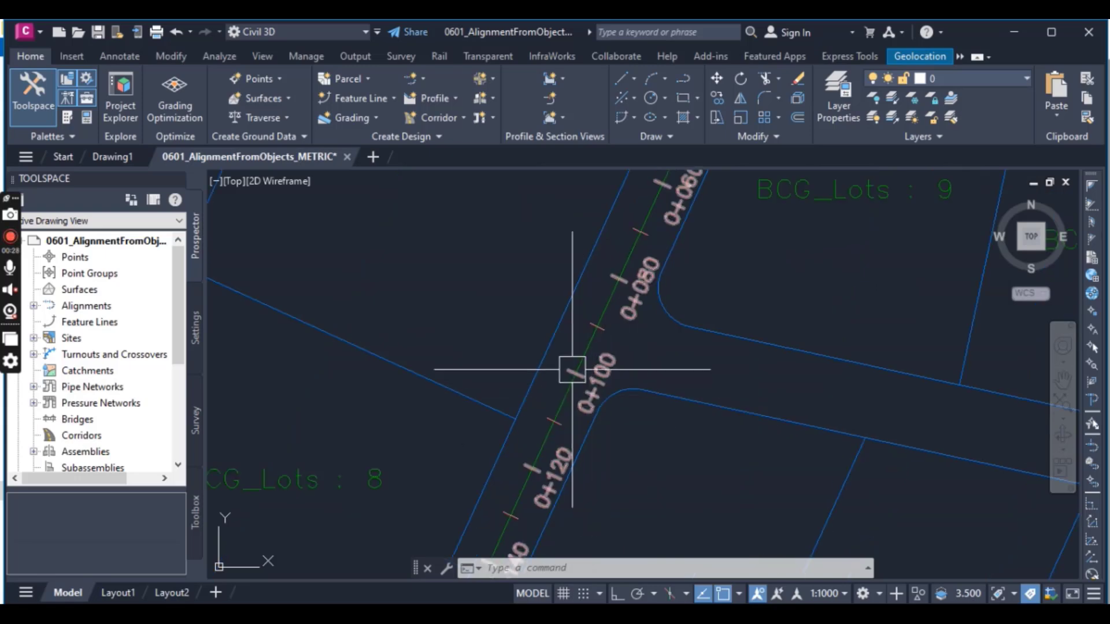
scroll(572, 399, down, 1)
scroll(602, 368, up, 3)
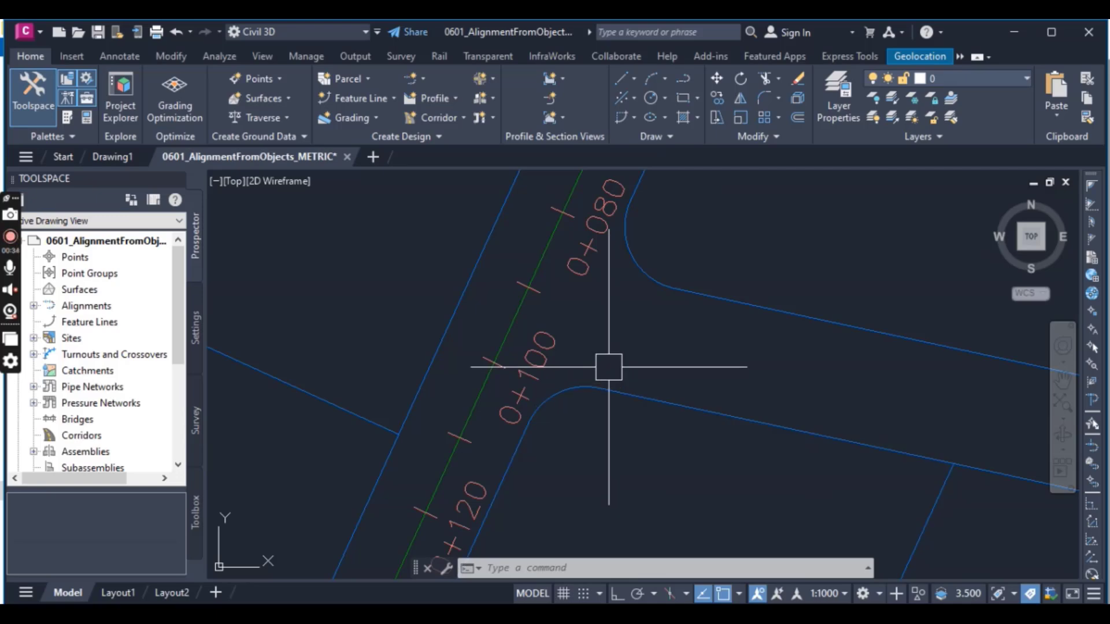
scroll(608, 366, down, 3)
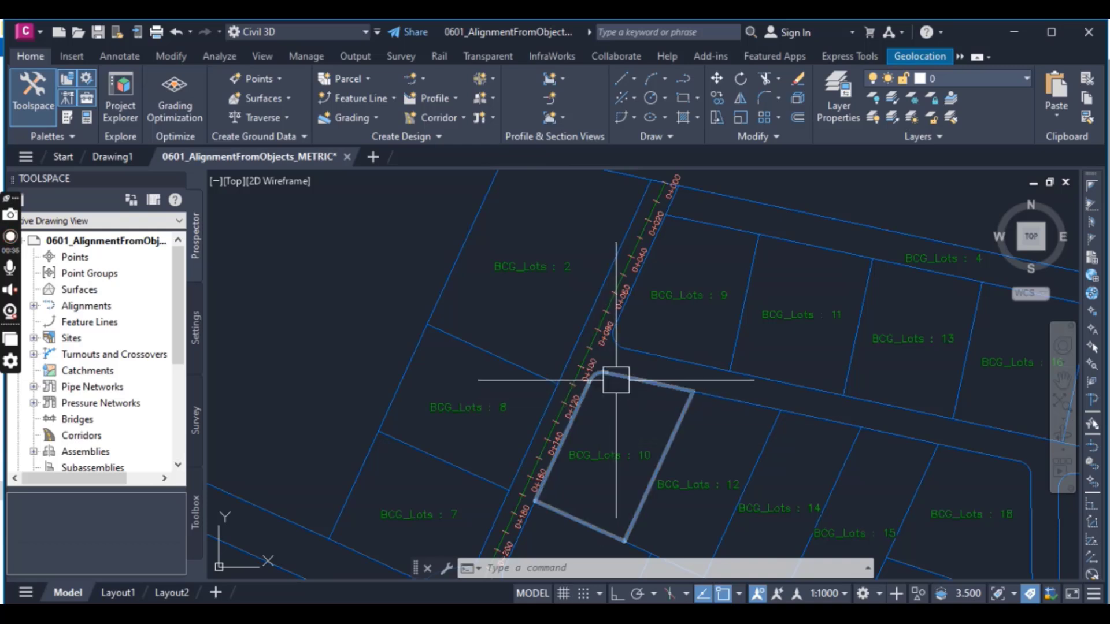
scroll(616, 376, up, 4)
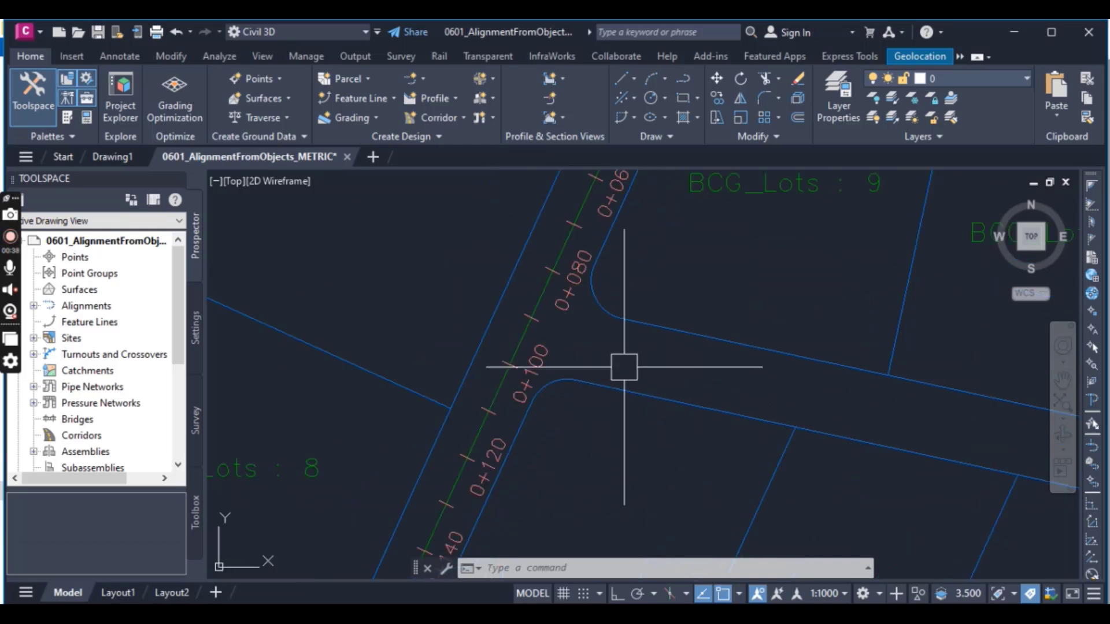
mouse_move(624, 368)
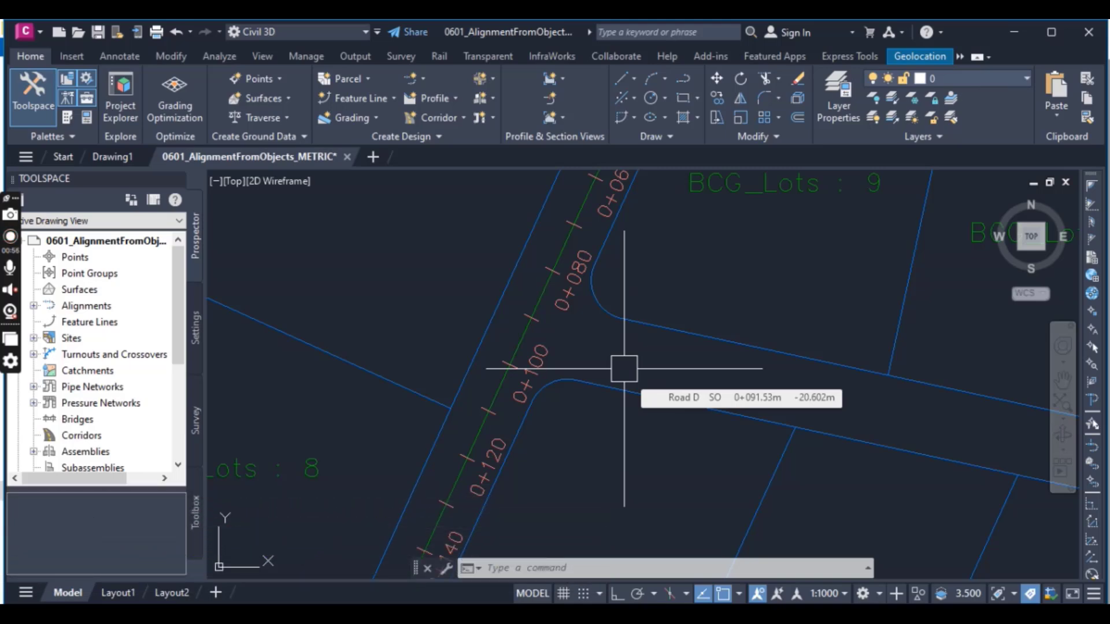
scroll(624, 368, down, 5)
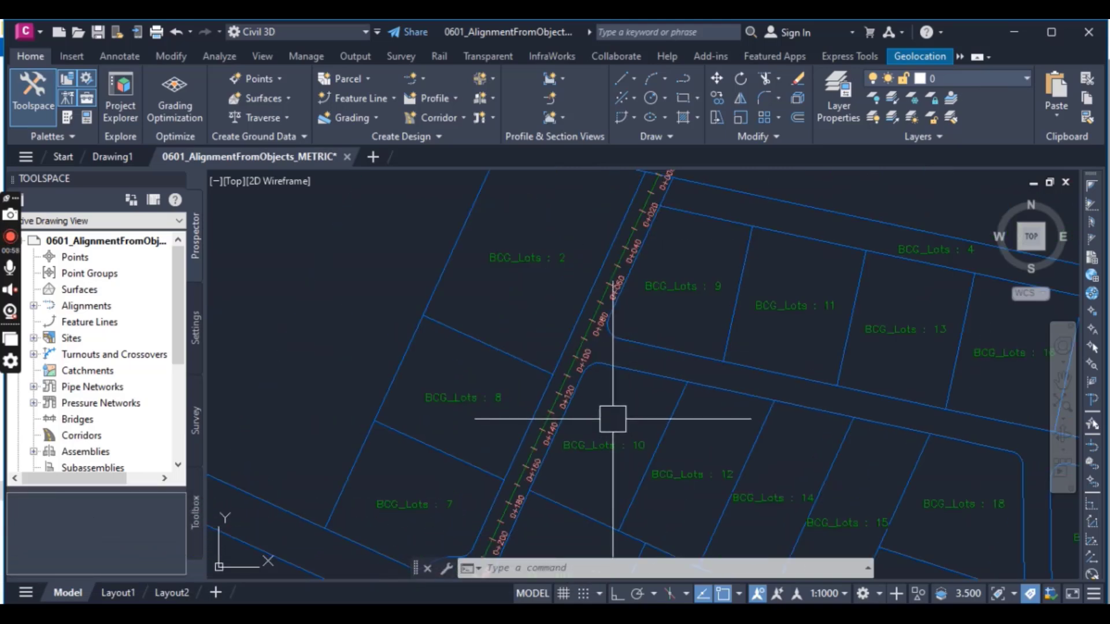
scroll(620, 368, up, 2)
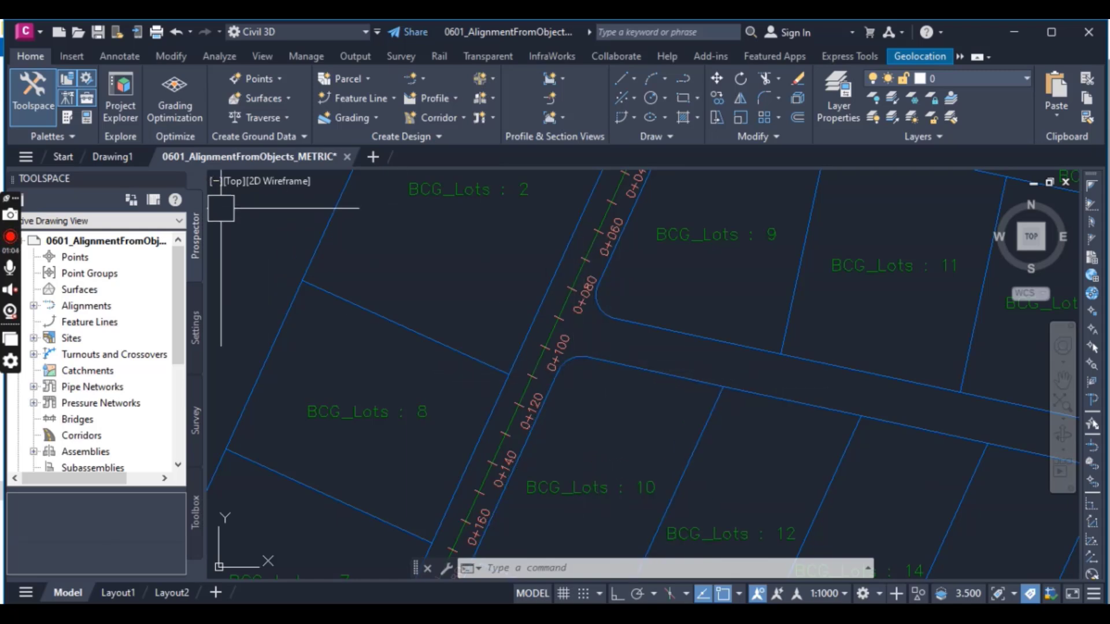
mouse_move(349, 330)
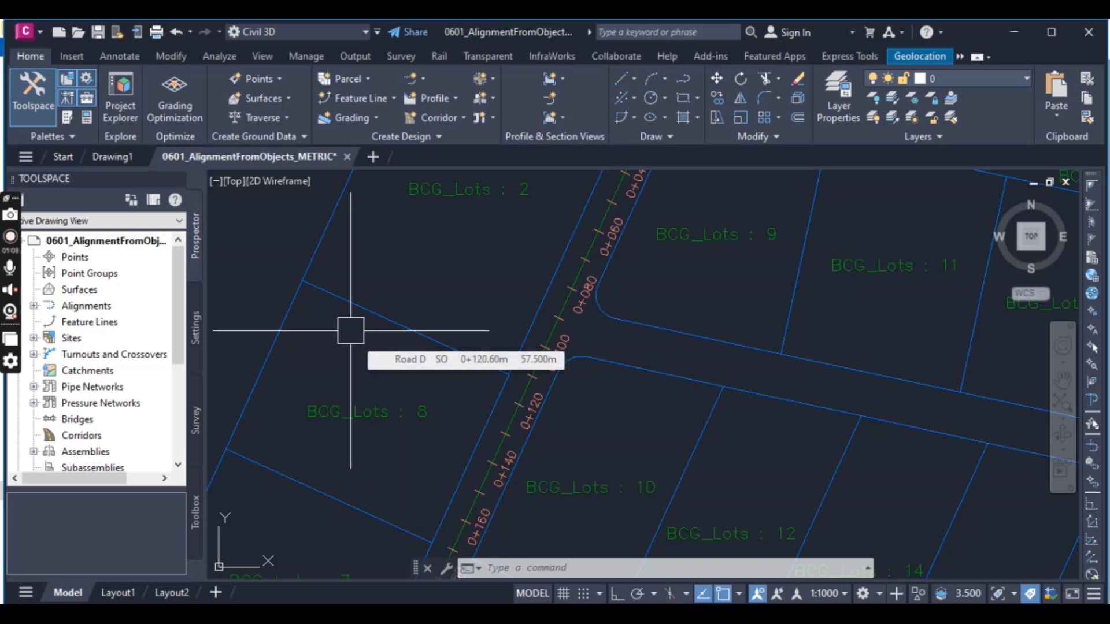
scroll(509, 327, down, 2)
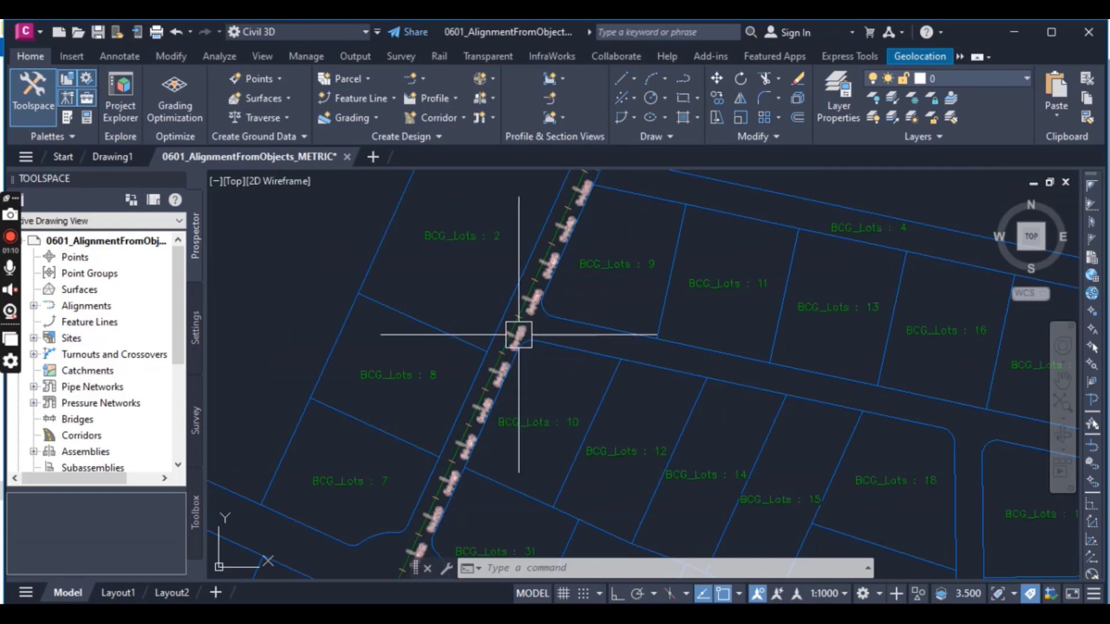
scroll(545, 317, up, 5)
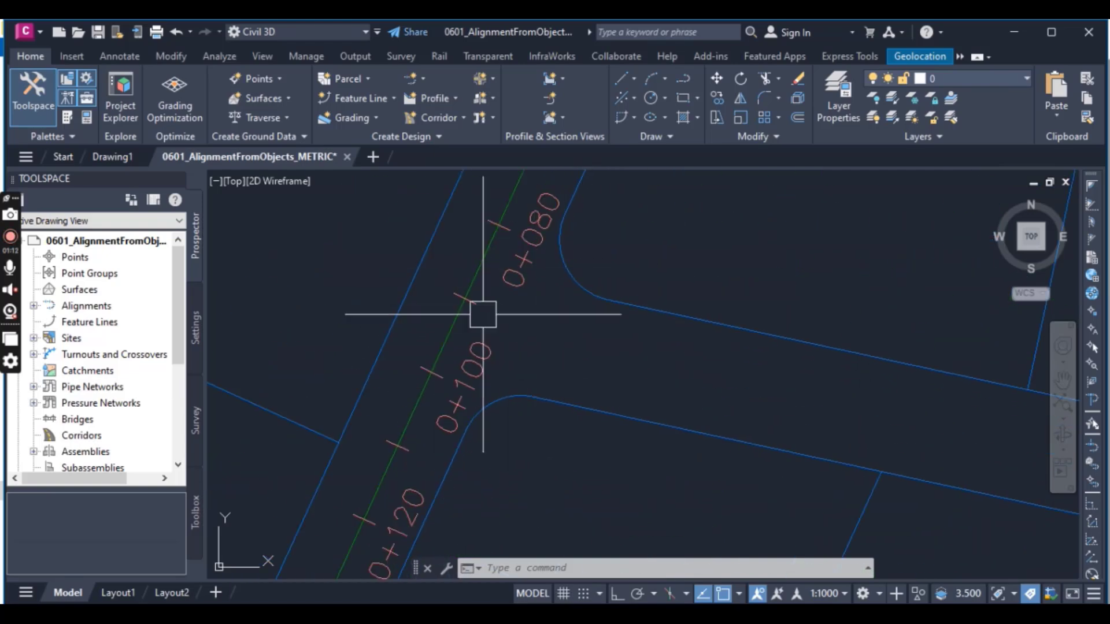
scroll(492, 275, down, 6)
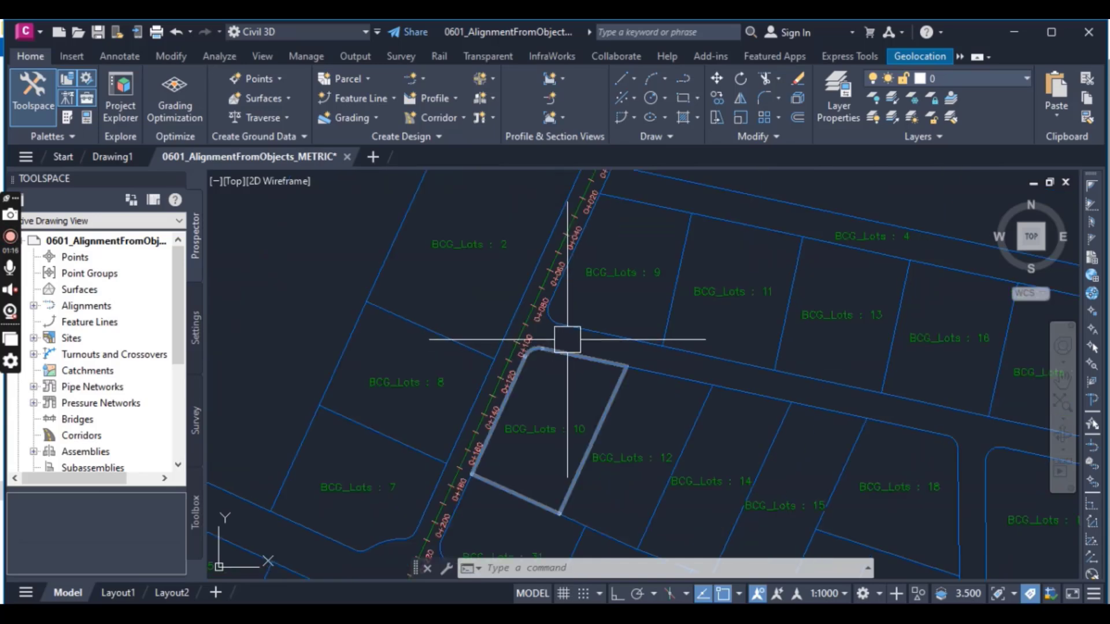
click(429, 139)
click(425, 79)
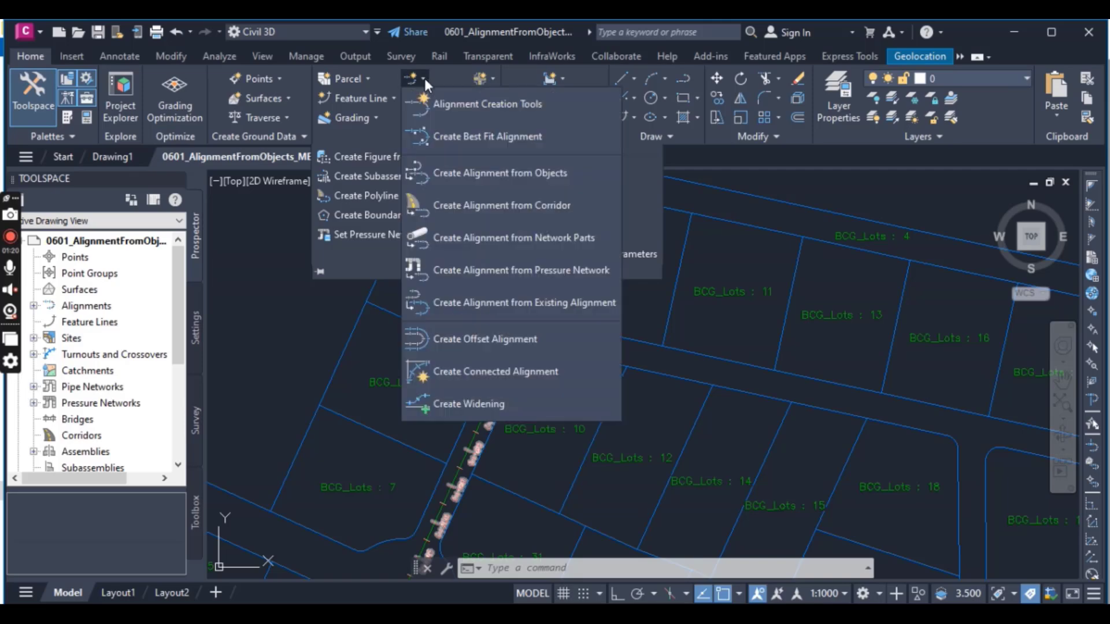
click(245, 275)
click(290, 223)
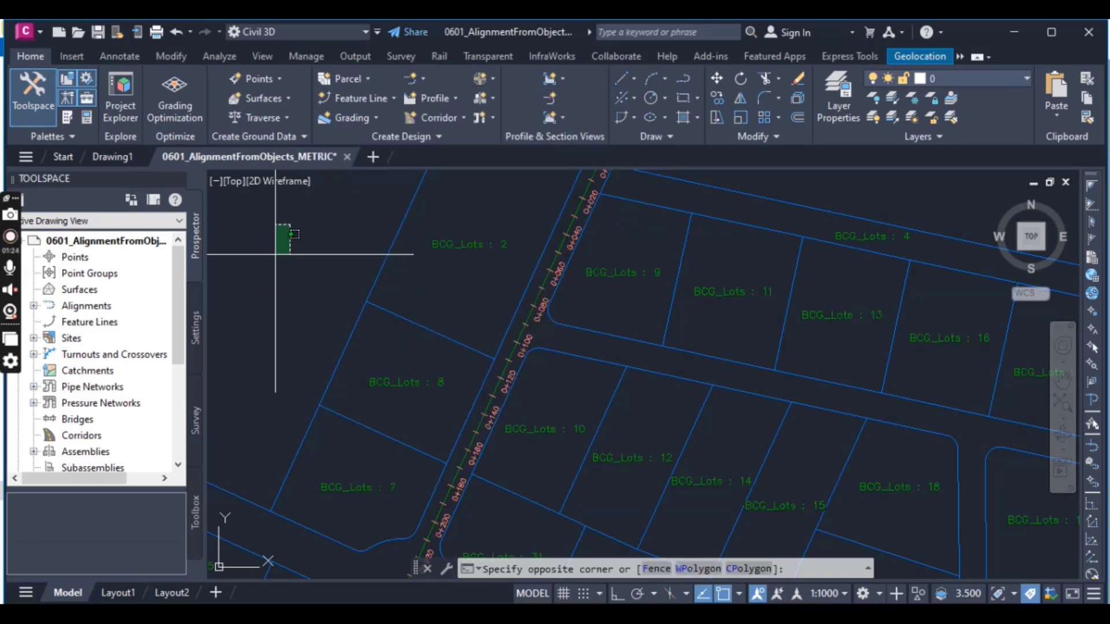
key(Escape)
Create offset alignments from Road D, one on each side, with an incremental offset of 10 m left and right.
click(420, 81)
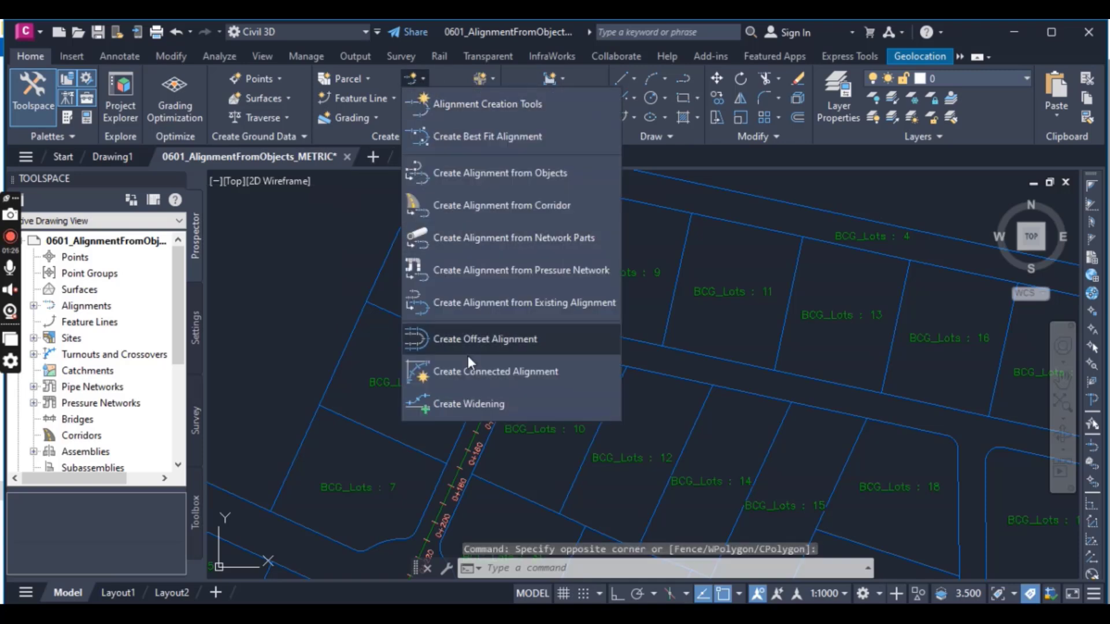
click(479, 341)
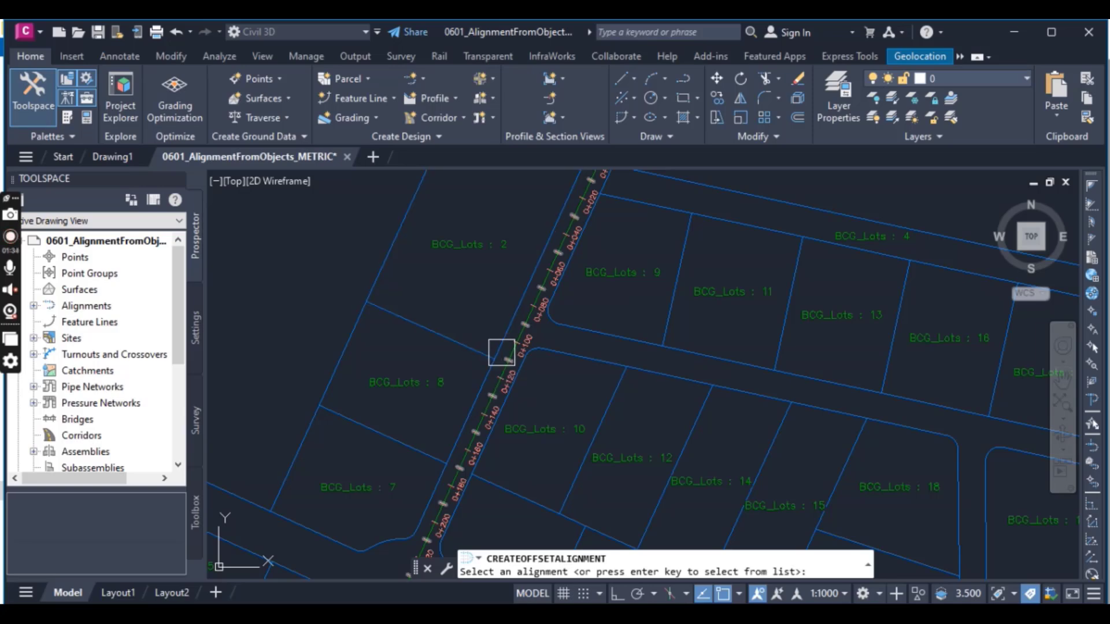
scroll(500, 347, up, 5)
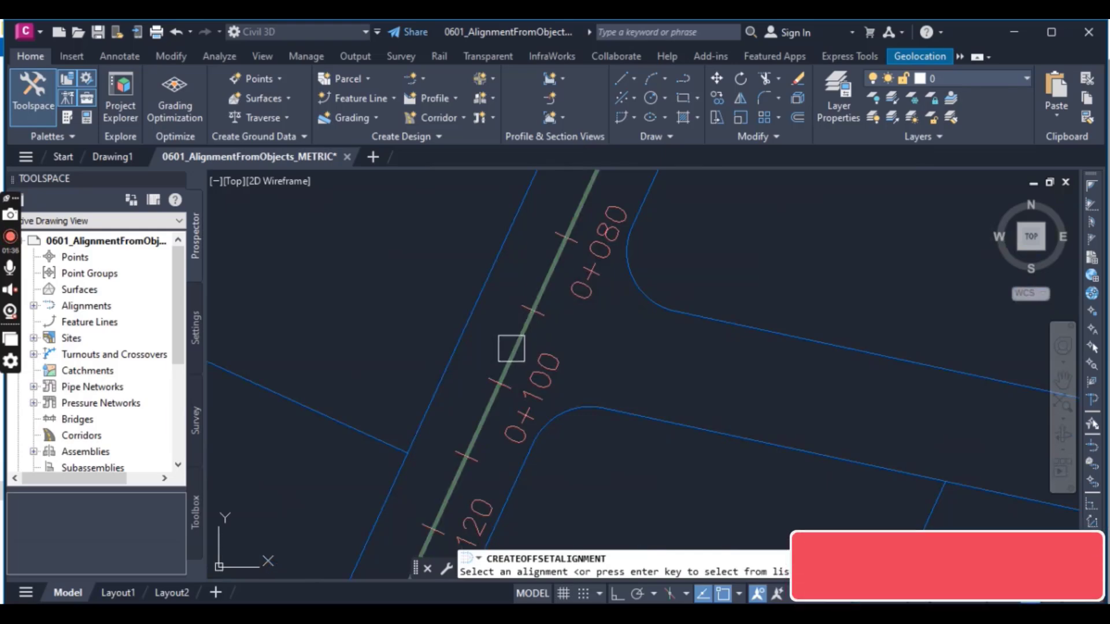
click(517, 349)
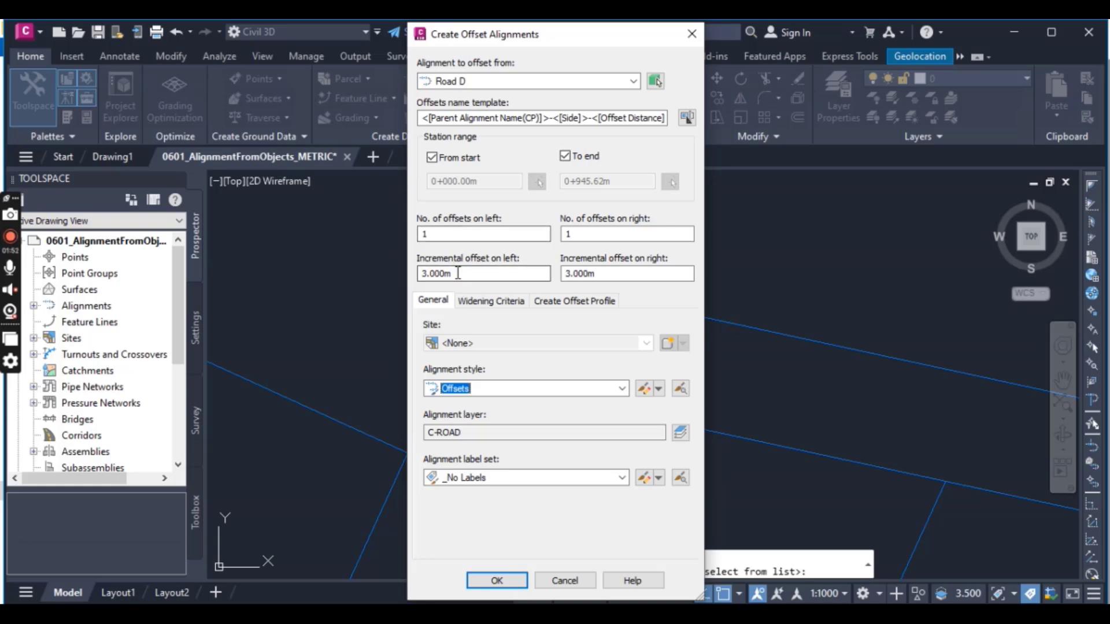
drag(459, 273, 418, 277)
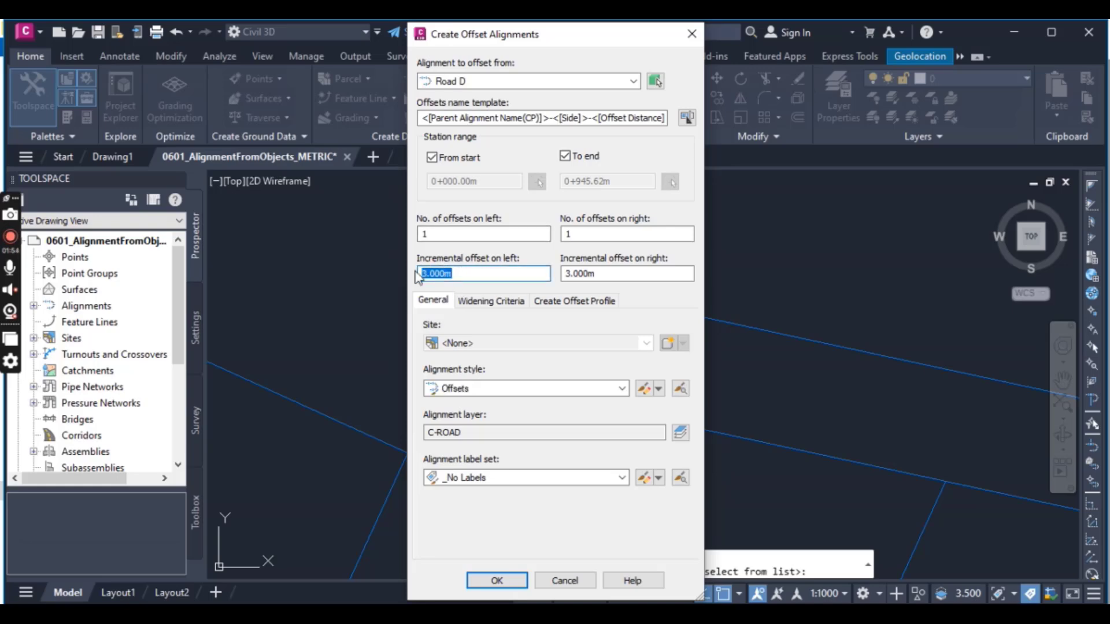
text(10)
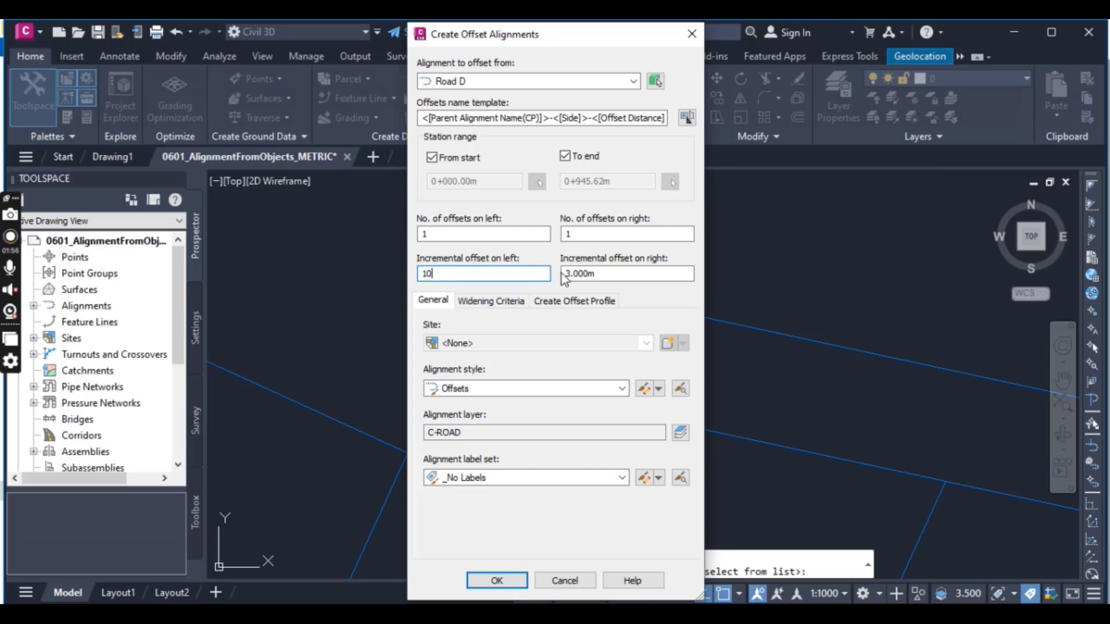
key(Tab)
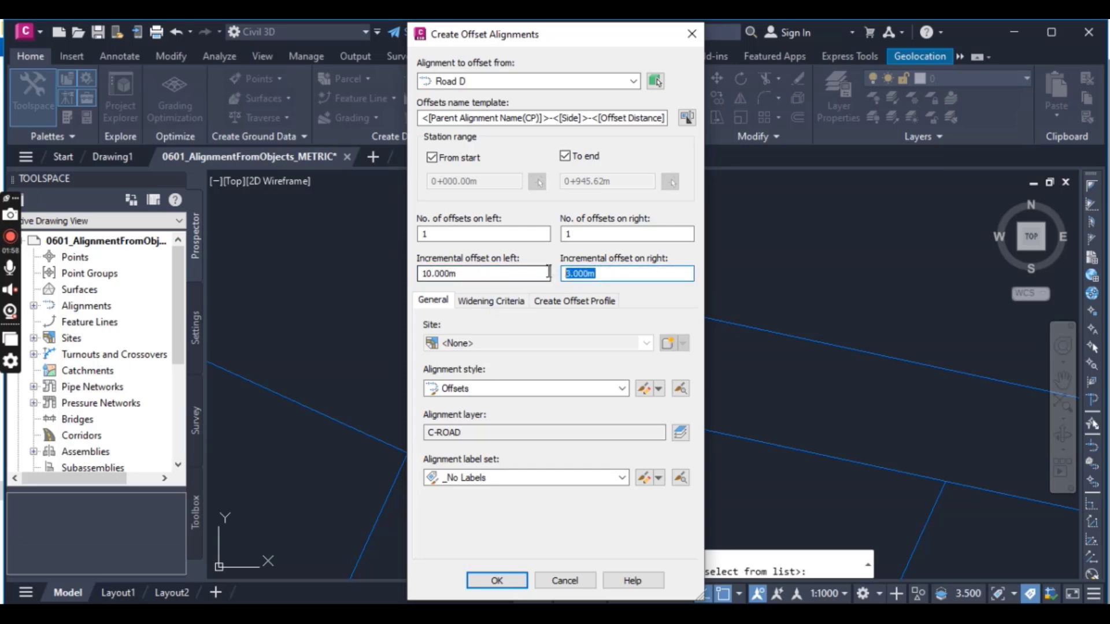
text(10)
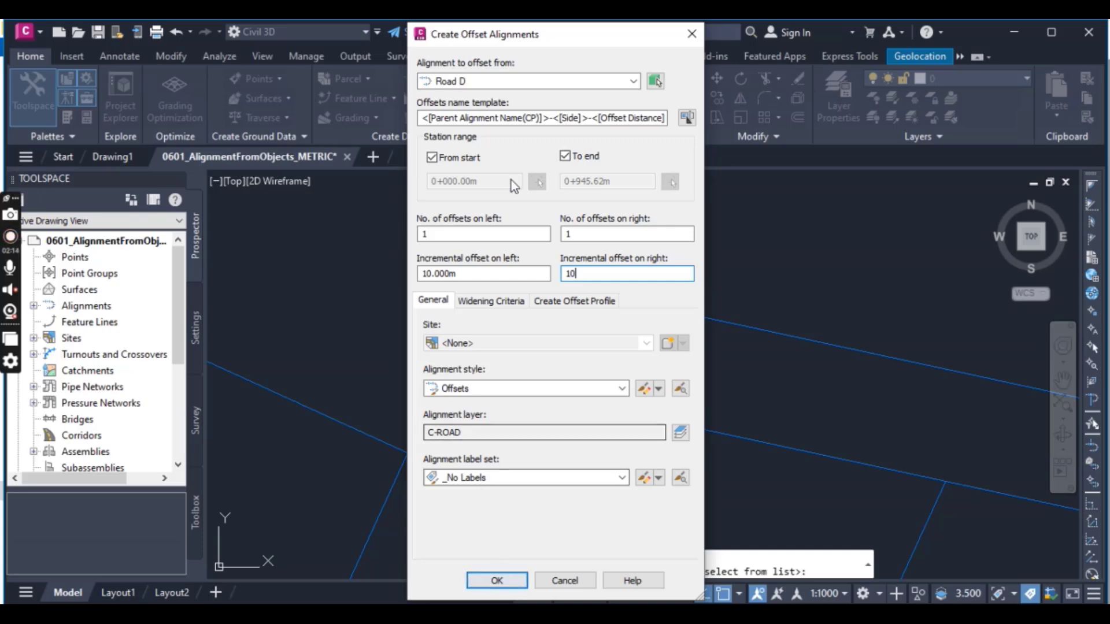
click(497, 581)
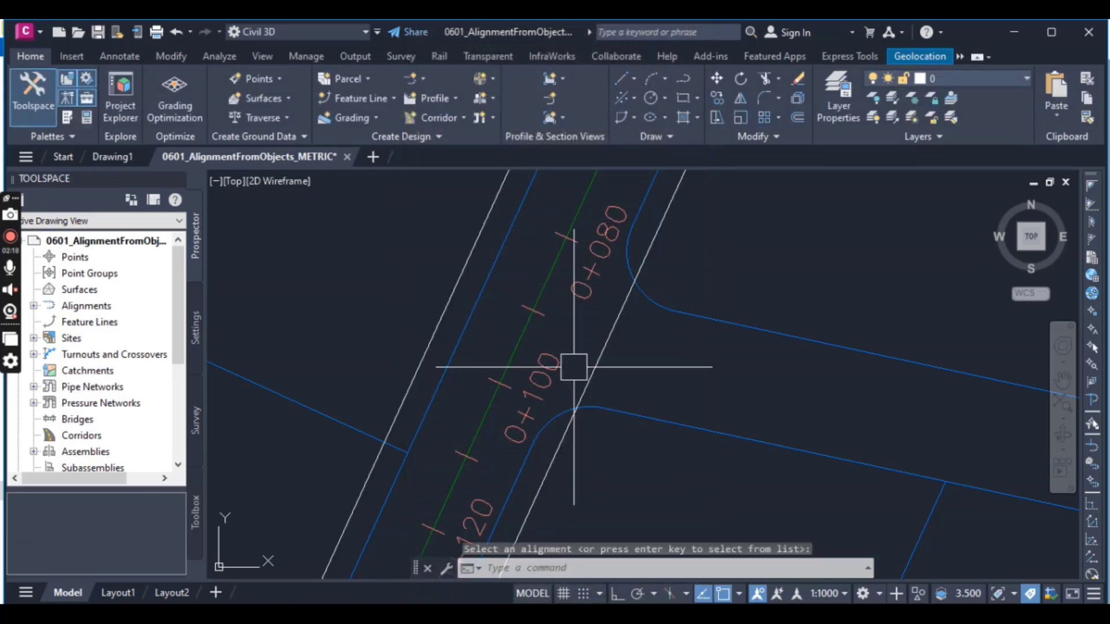
Open the alignment properties of the Road D-Left-10.000 offset, review its general information, and bring up its masking regions.
scroll(657, 388, down, 6)
scroll(669, 372, up, 4)
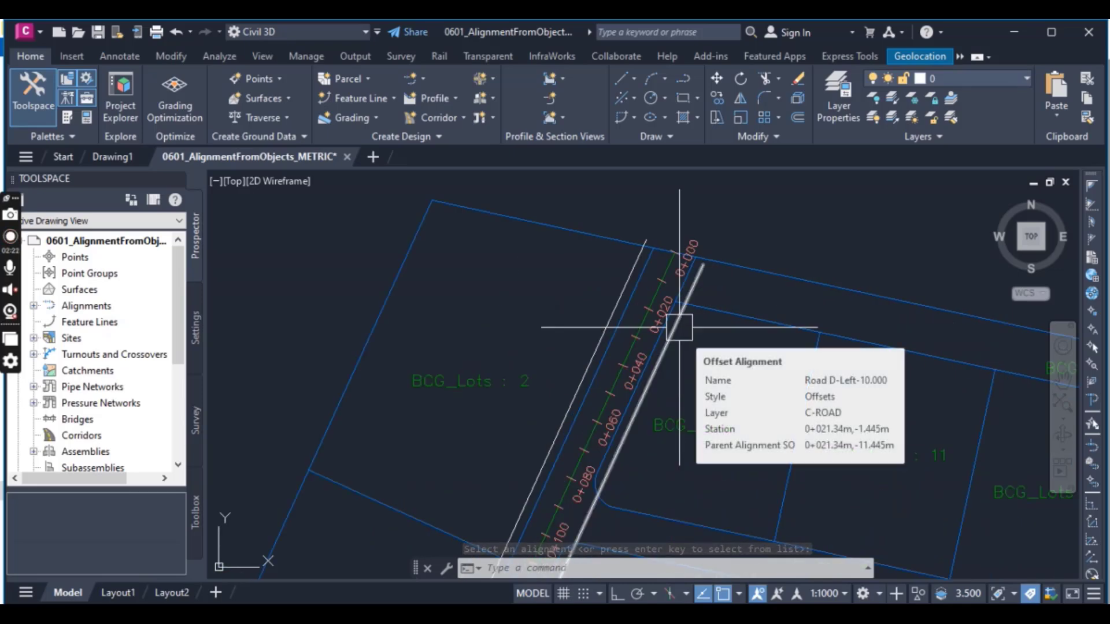
scroll(675, 328, up, 3)
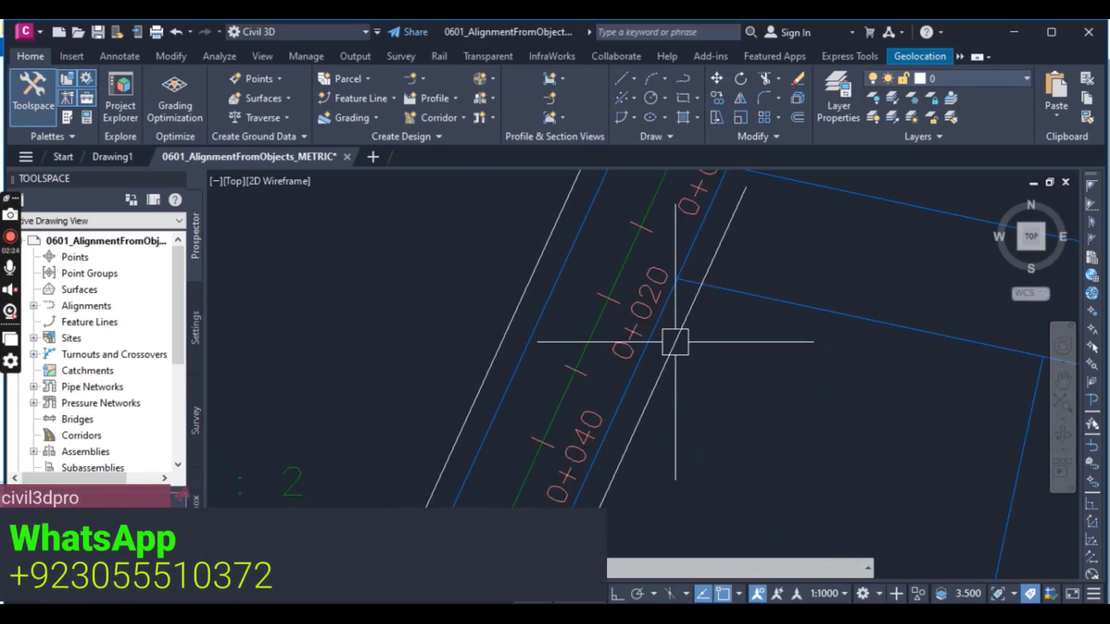
scroll(582, 312, down, 3)
scroll(602, 300, up, 4)
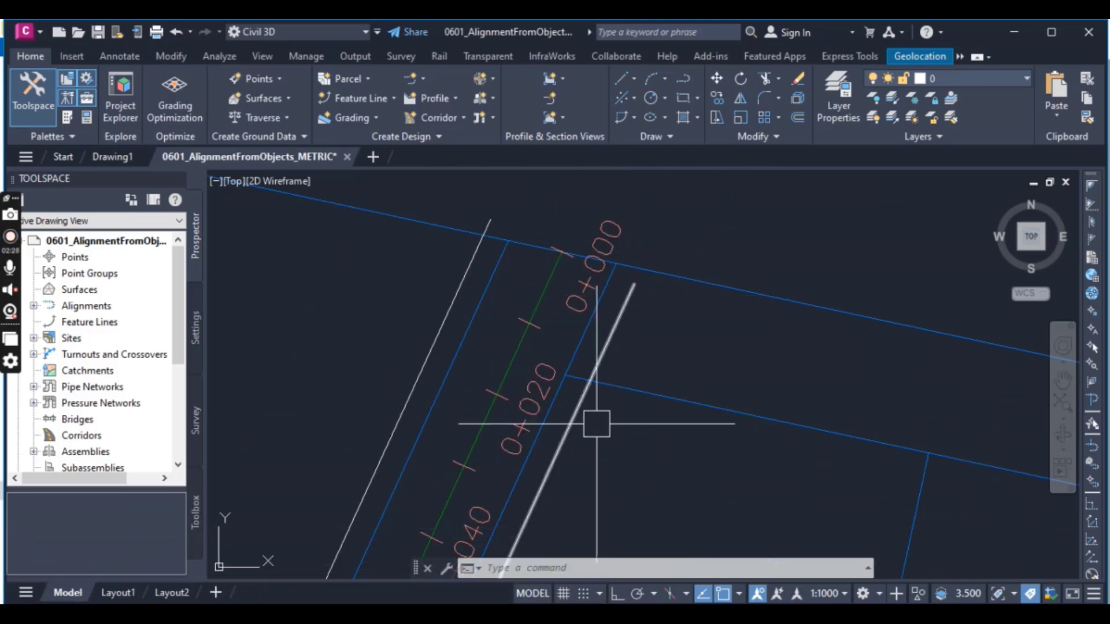
click(573, 427)
scroll(654, 291, down, 3)
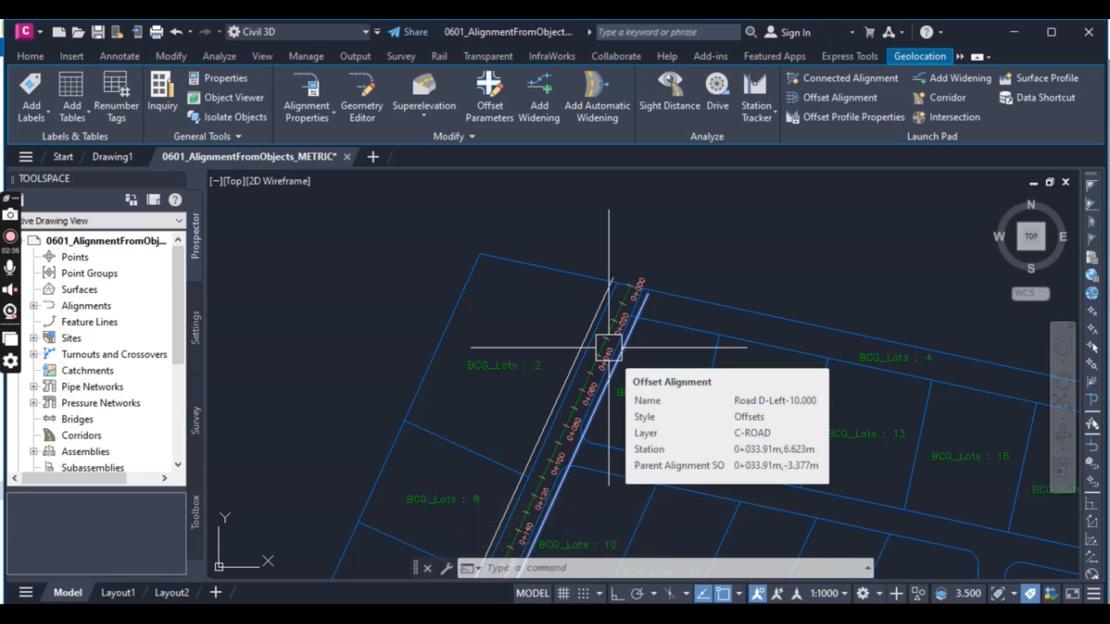
scroll(587, 415, up, 4)
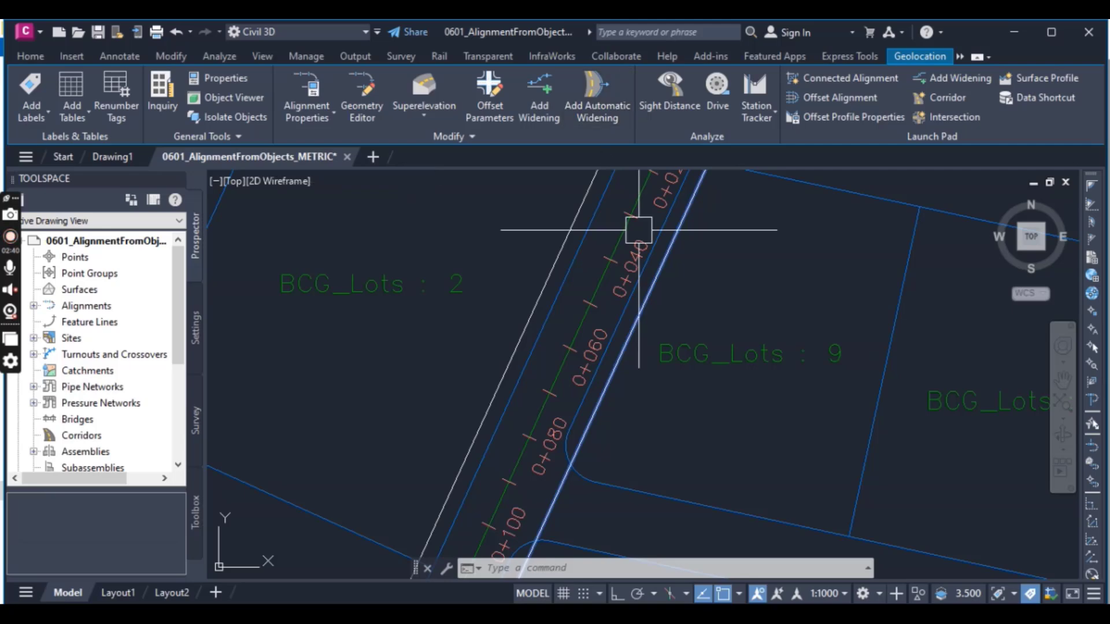
mouse_move(697, 296)
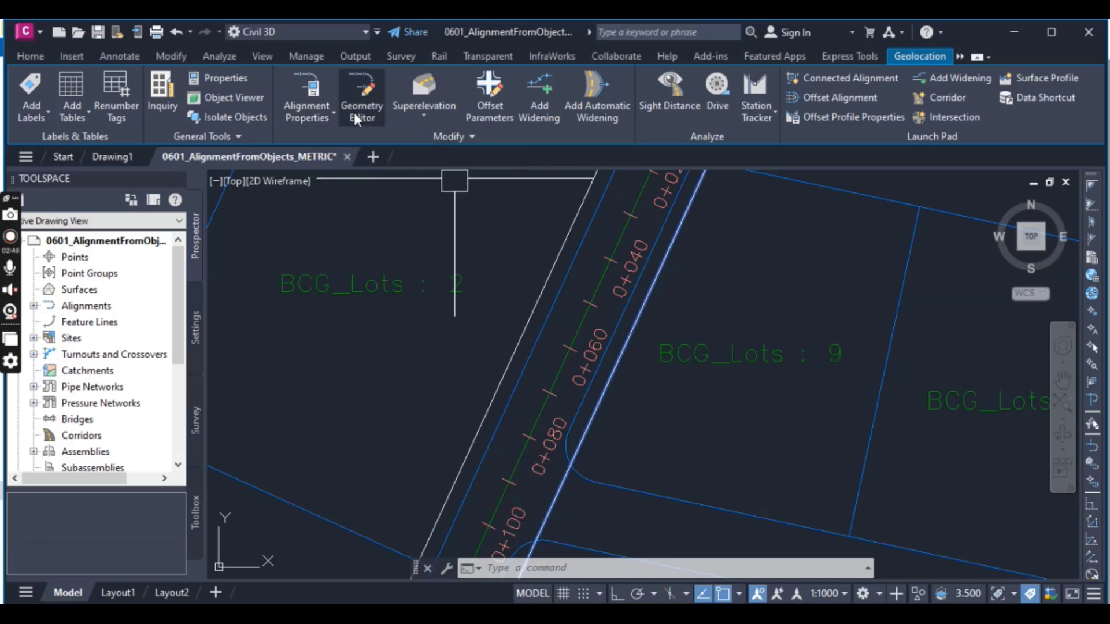
click(312, 96)
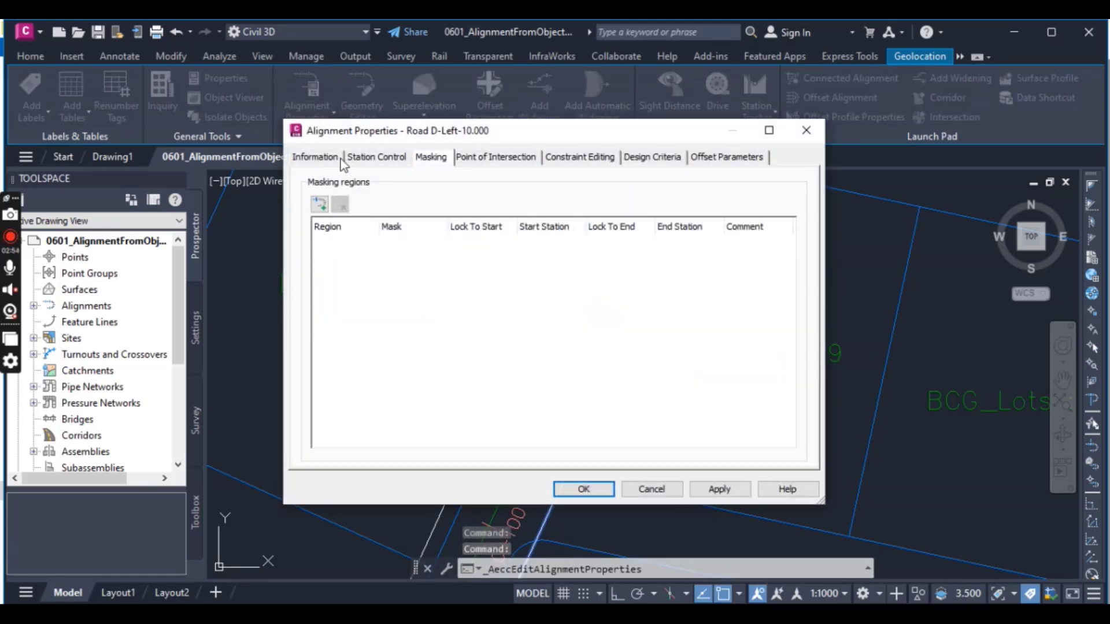
click(315, 157)
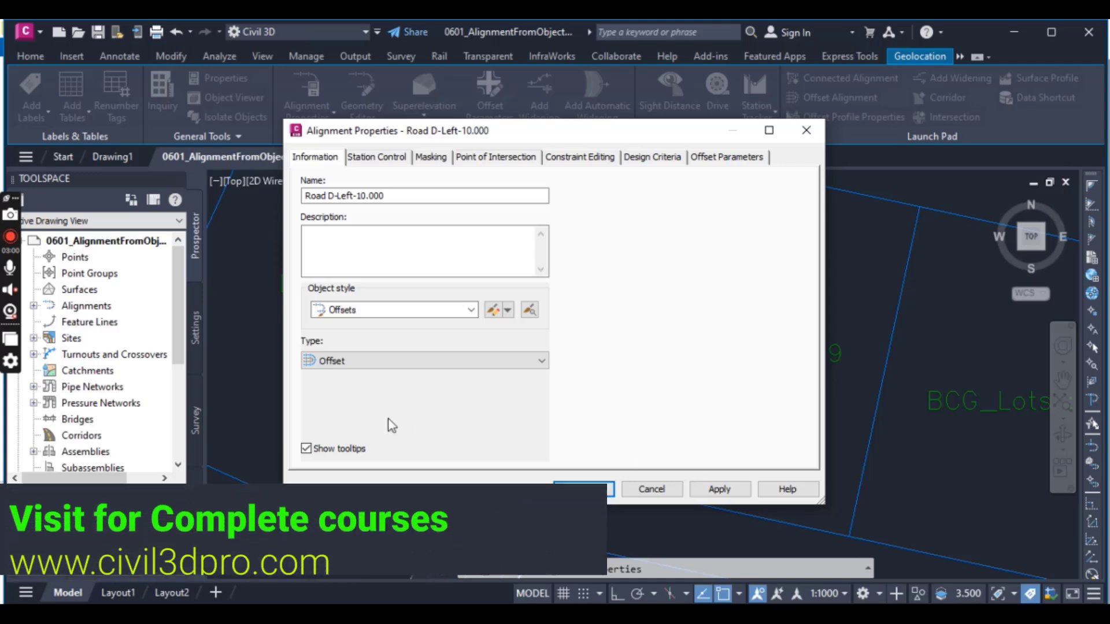
click(441, 161)
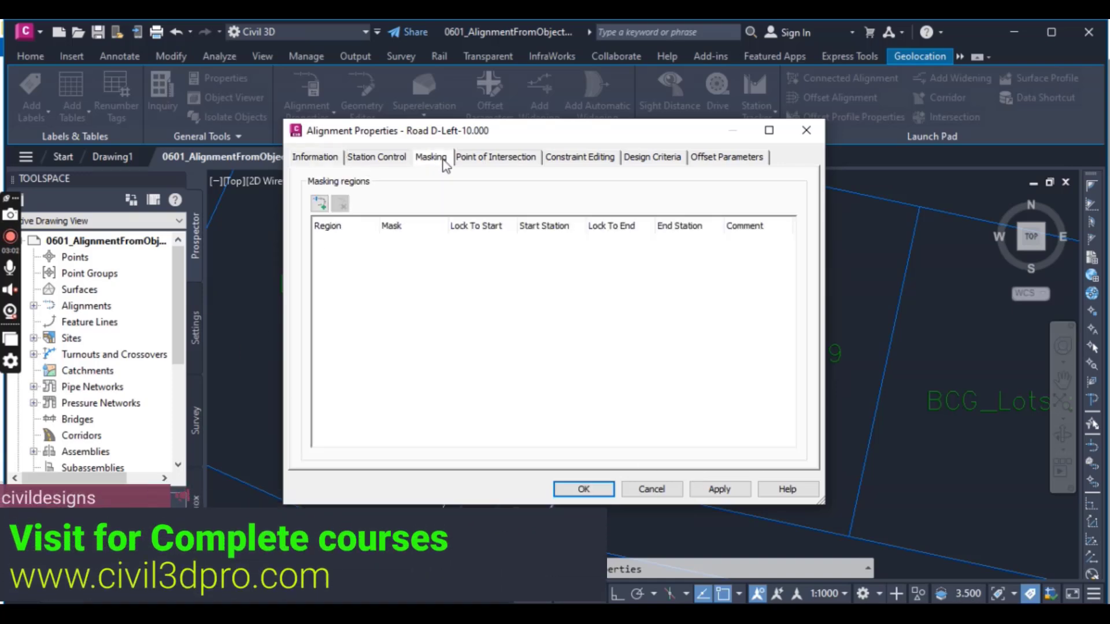
Add a masking region to the Road D-Left-10.000 offset across the side road opening, from station 0+081.46 to 0+098.78.
click(319, 203)
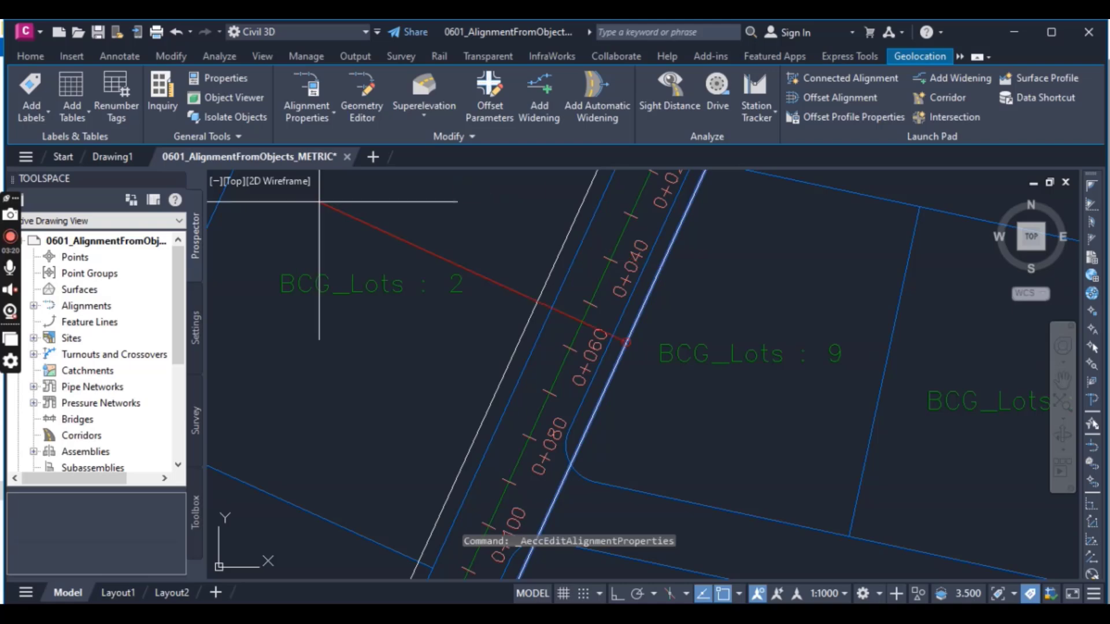
scroll(599, 400, down, 3)
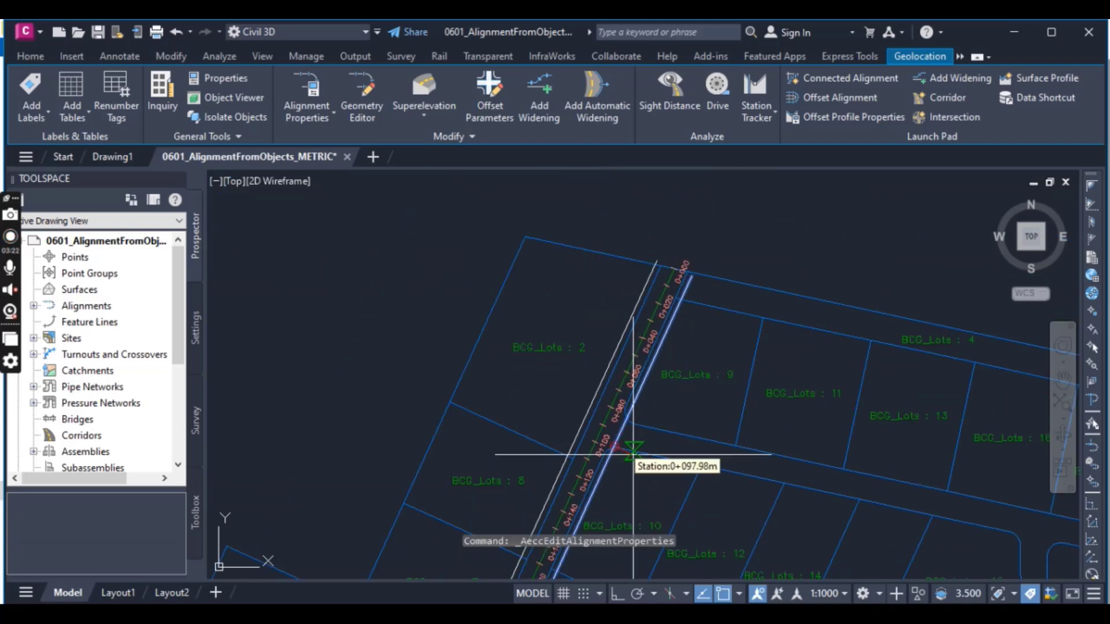
scroll(628, 451, up, 5)
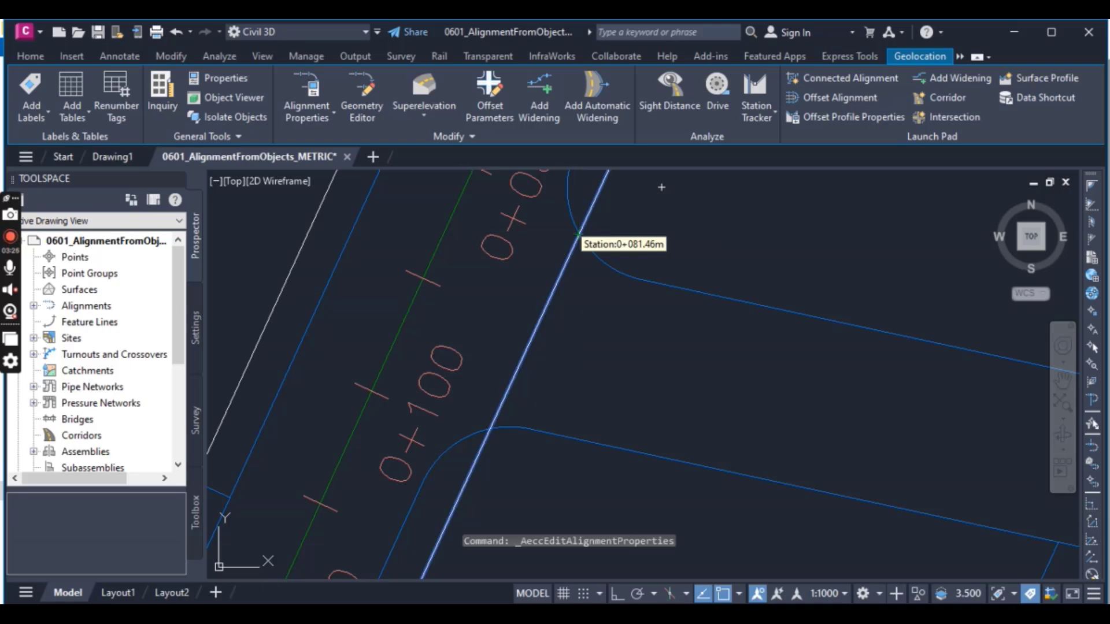
click(579, 234)
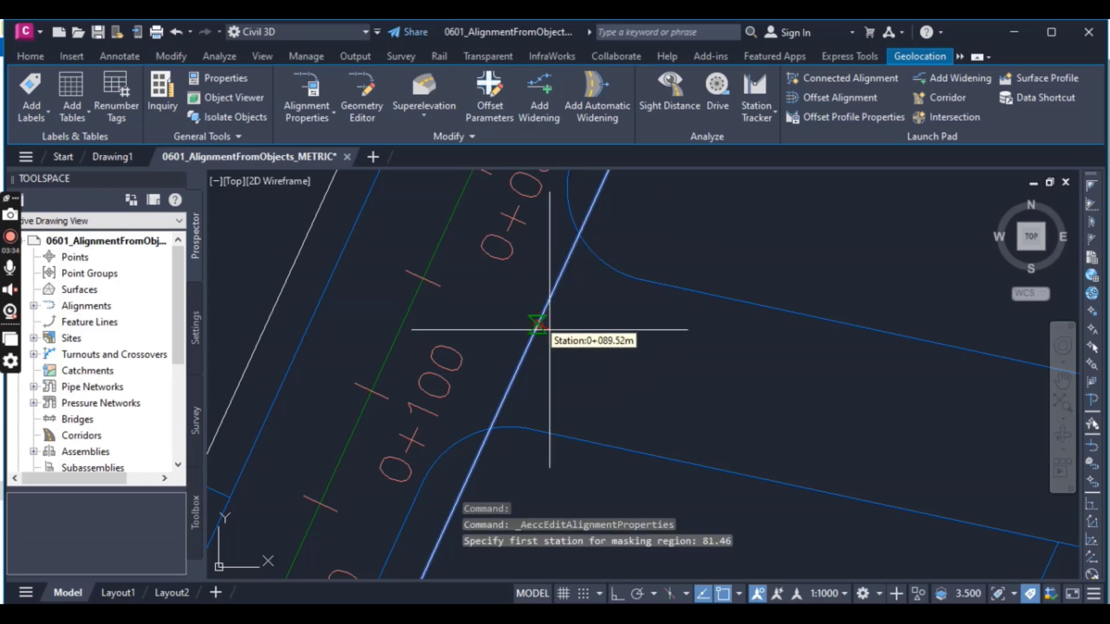
click(490, 428)
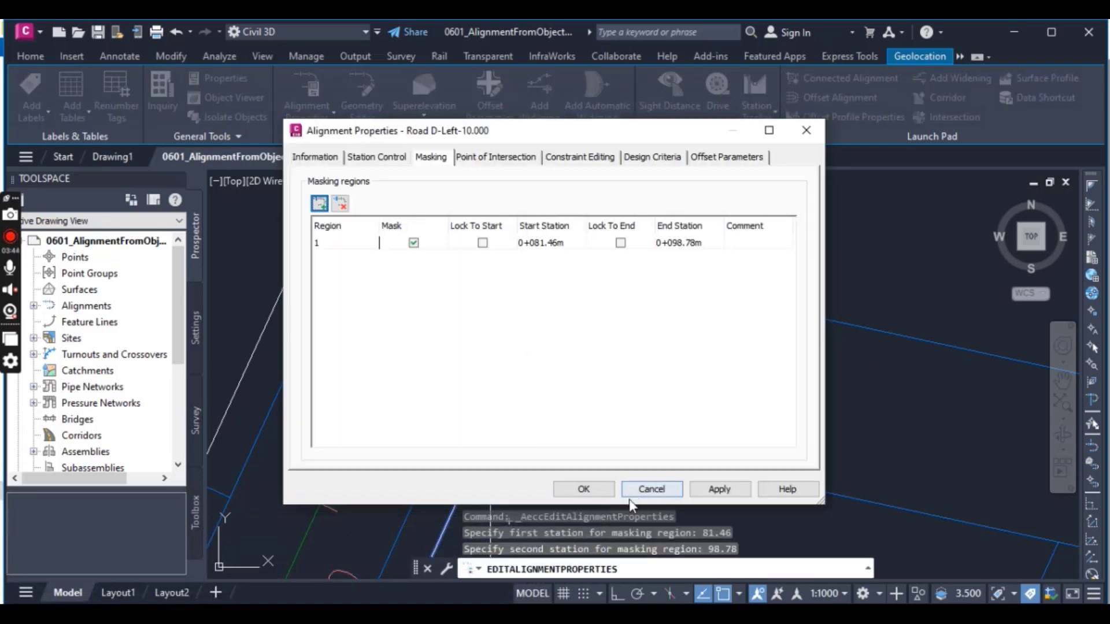
click(584, 490)
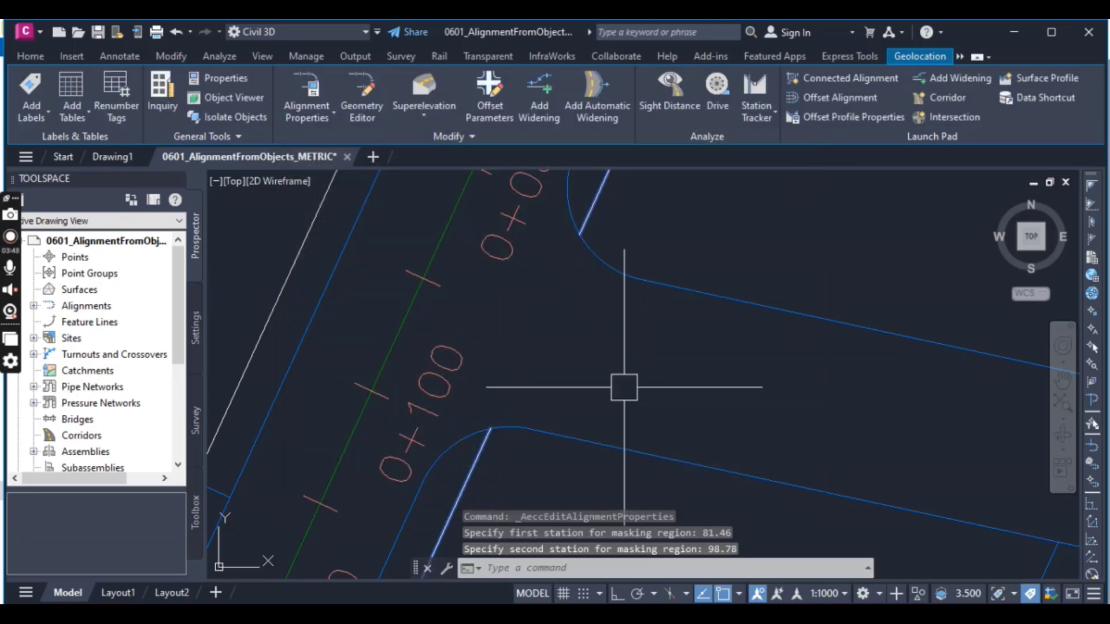
Inspect the masked gap in the offset at the side road and locate the next junction around station 0+240.
mouse_move(624, 388)
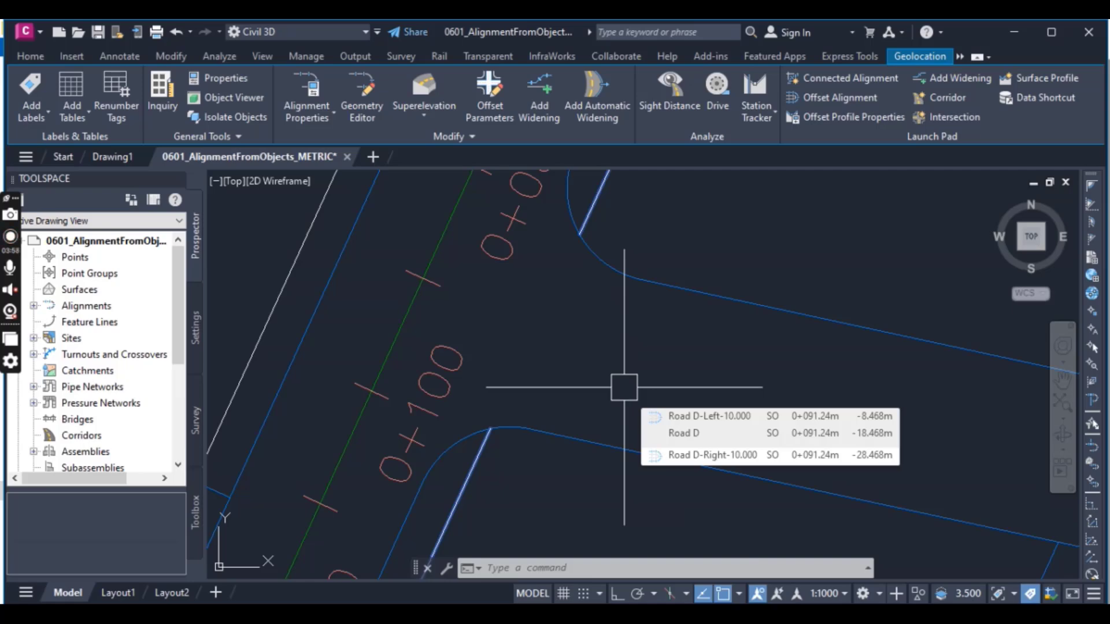
scroll(615, 375, down, 5)
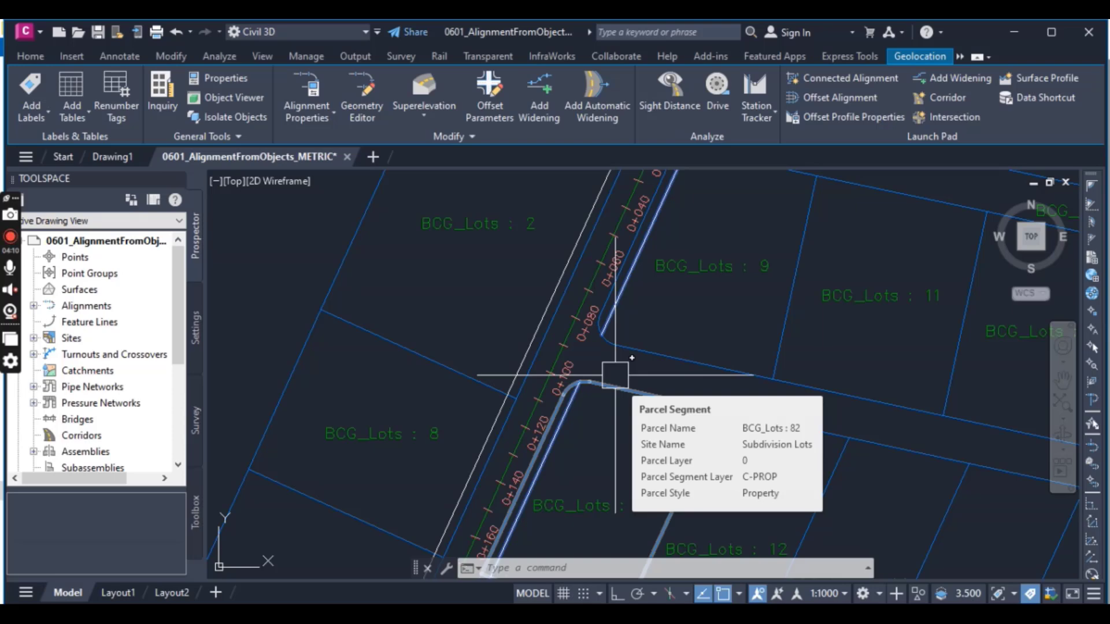
scroll(615, 375, down, 2)
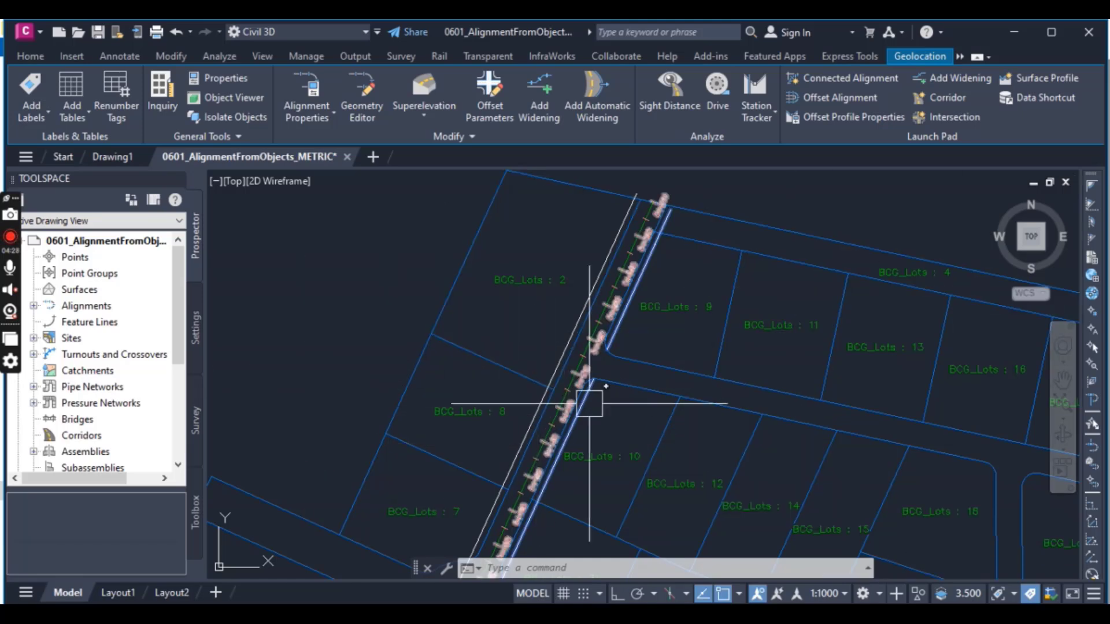
scroll(591, 373, up, 4)
scroll(640, 347, up, 4)
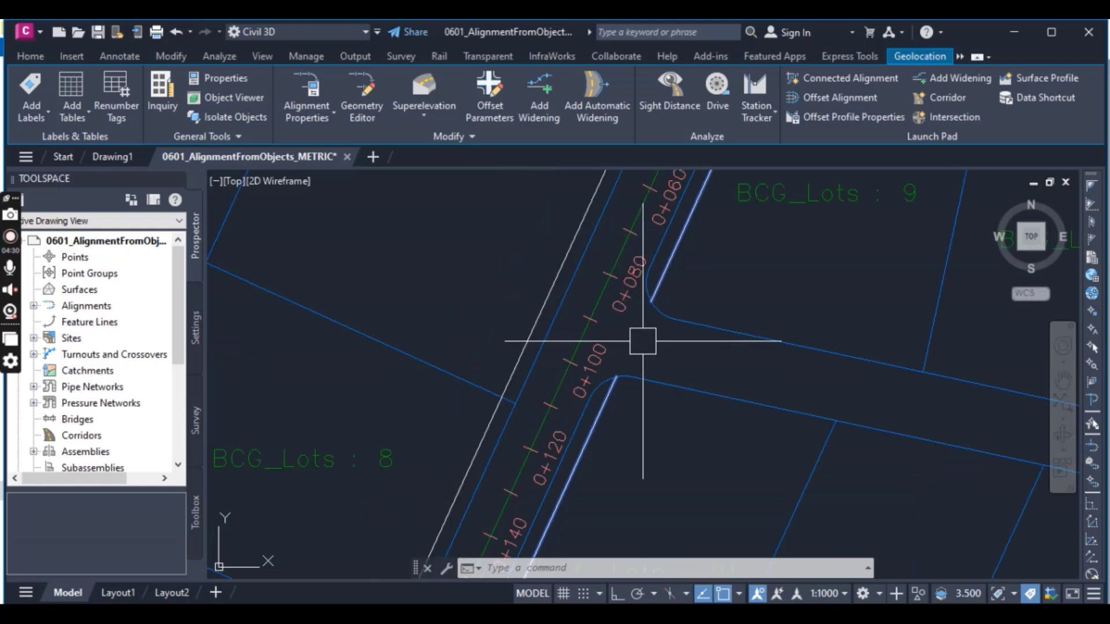
scroll(661, 330, down, 8)
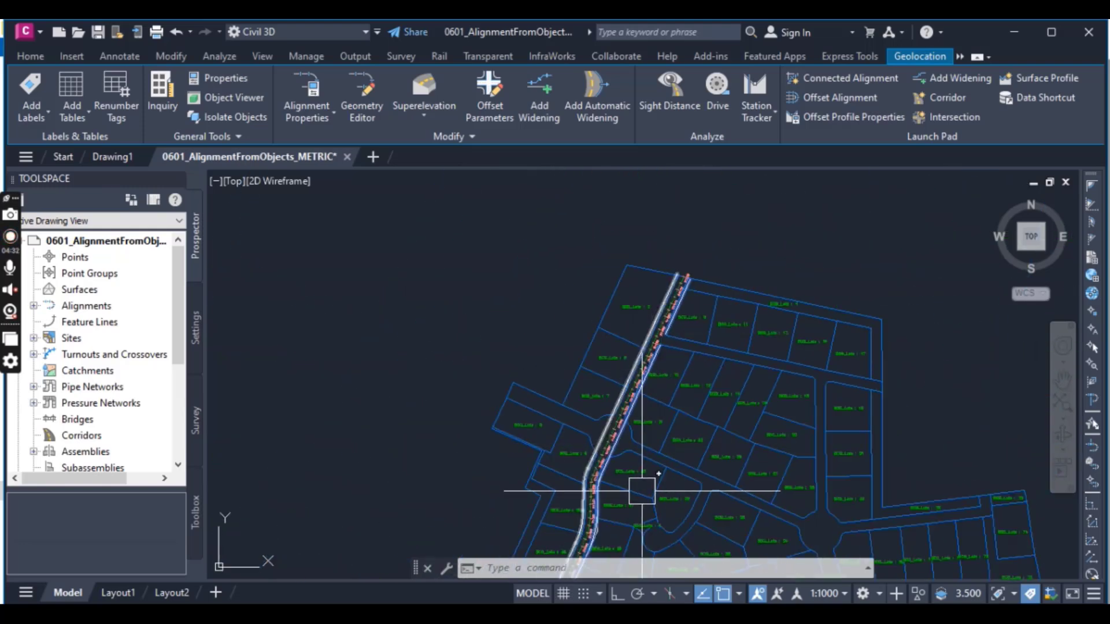
scroll(622, 446, up, 6)
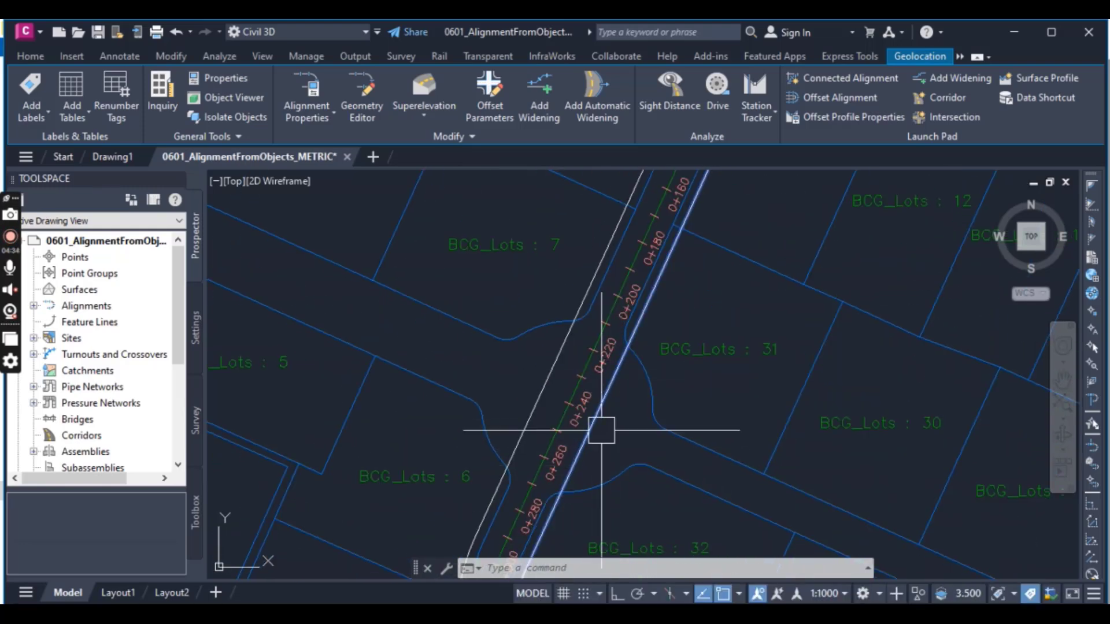
Add a second masking region to the Road D-Left-10.000 offset at the next junction, from station 0+214.18 to 0+267.67.
click(300, 78)
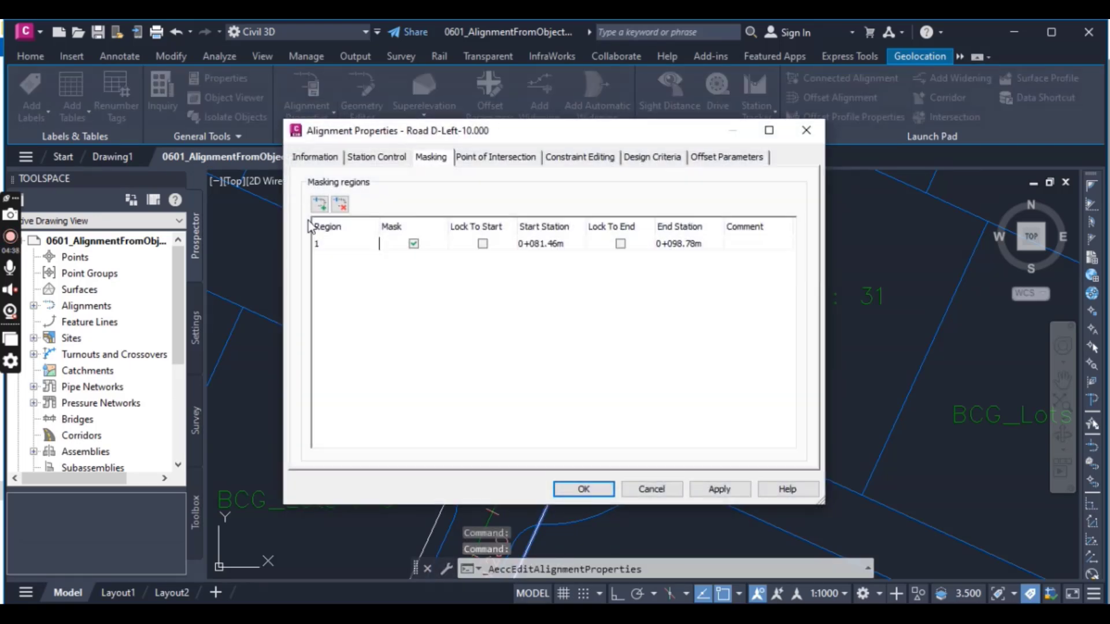
click(319, 204)
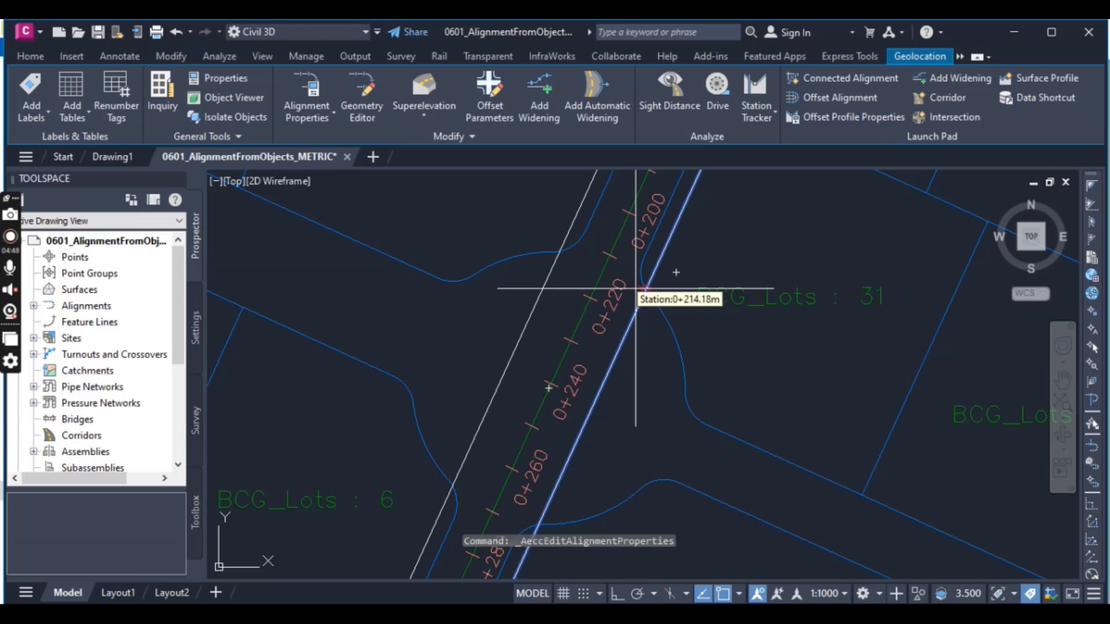
click(636, 287)
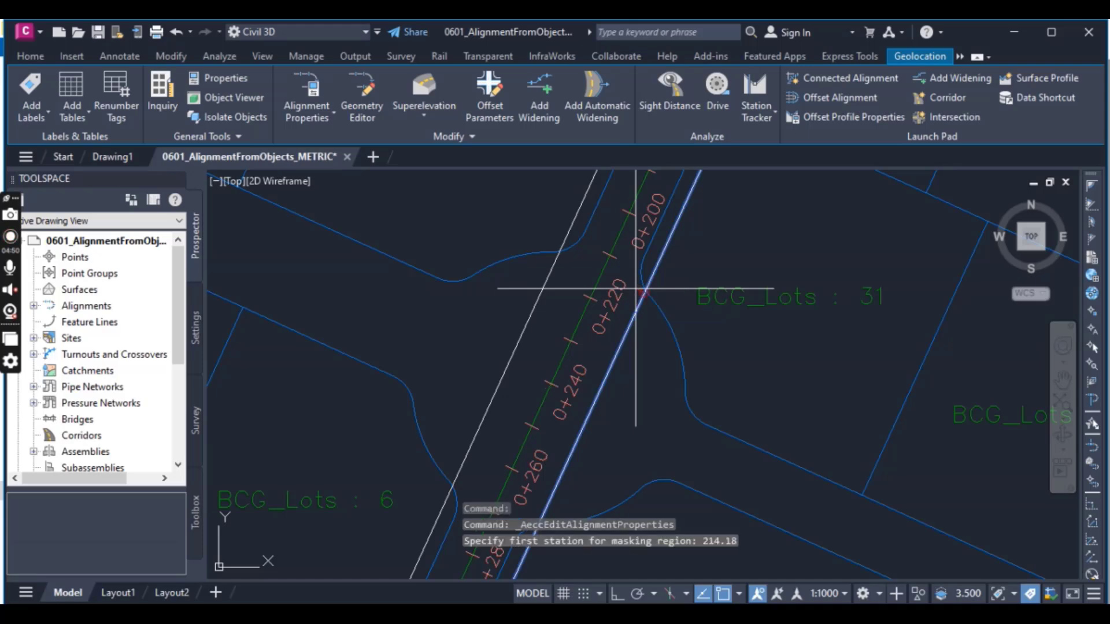
middle_drag(654, 461, 650, 454)
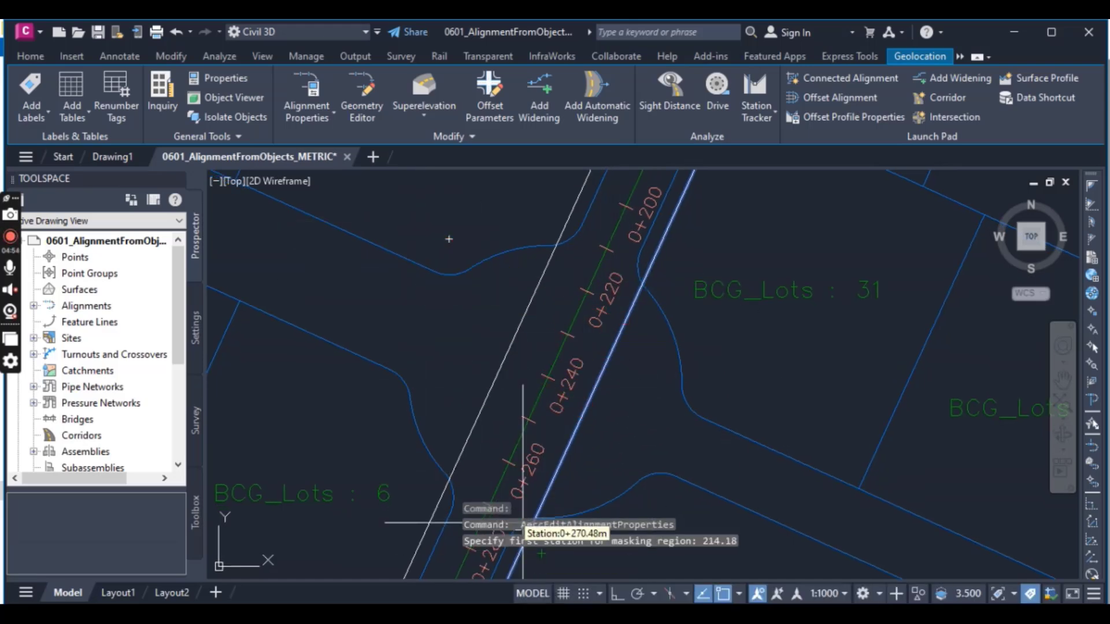
scroll(471, 409, down, 5)
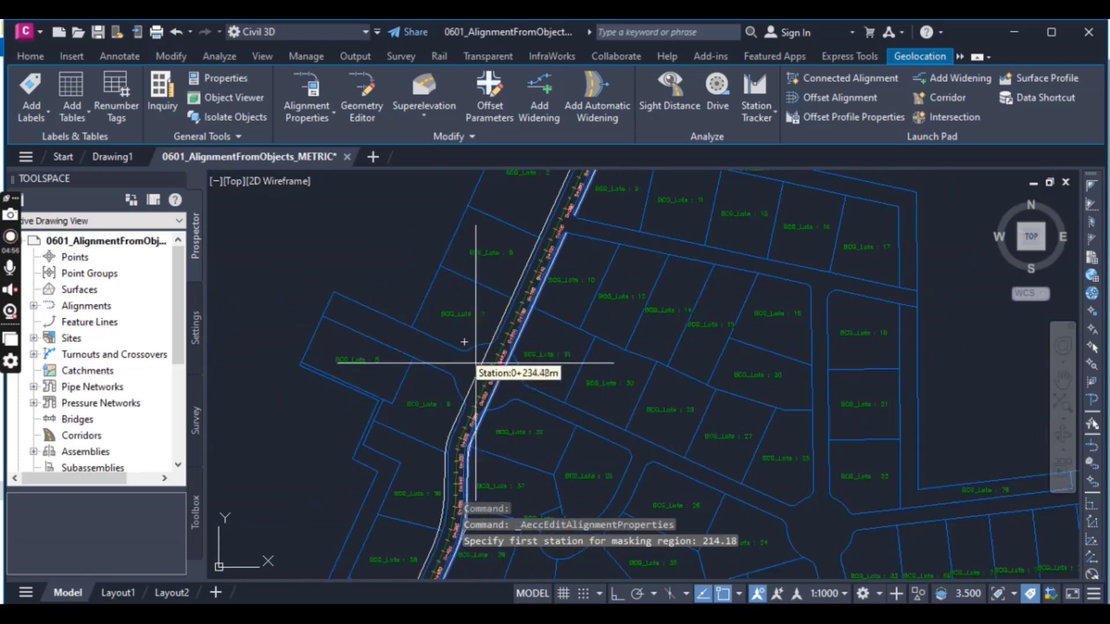
scroll(473, 414, up, 3)
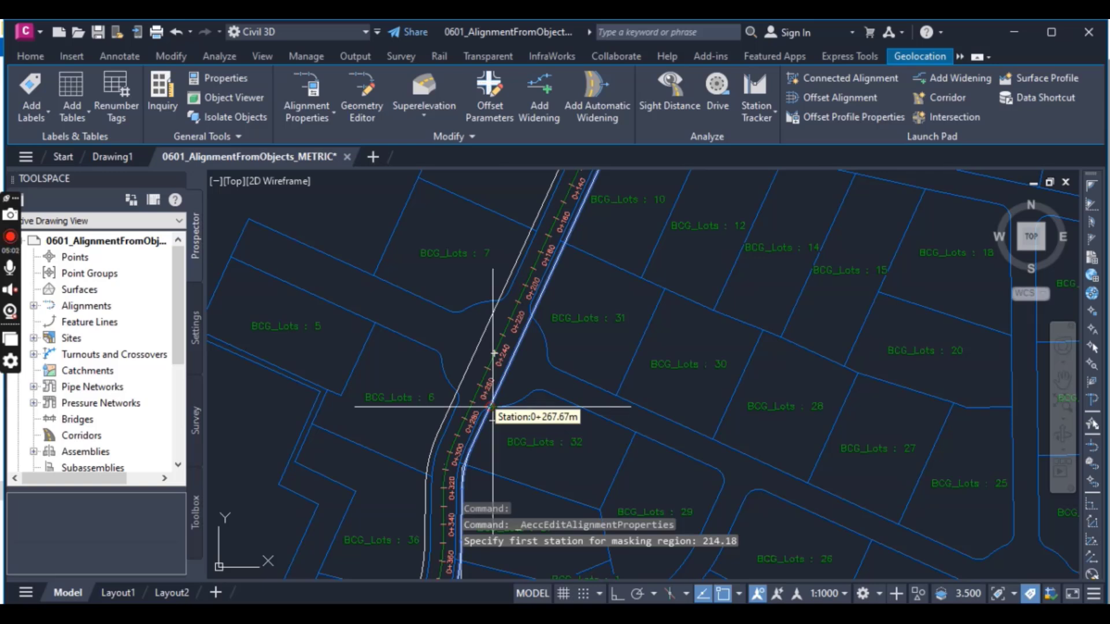
click(492, 407)
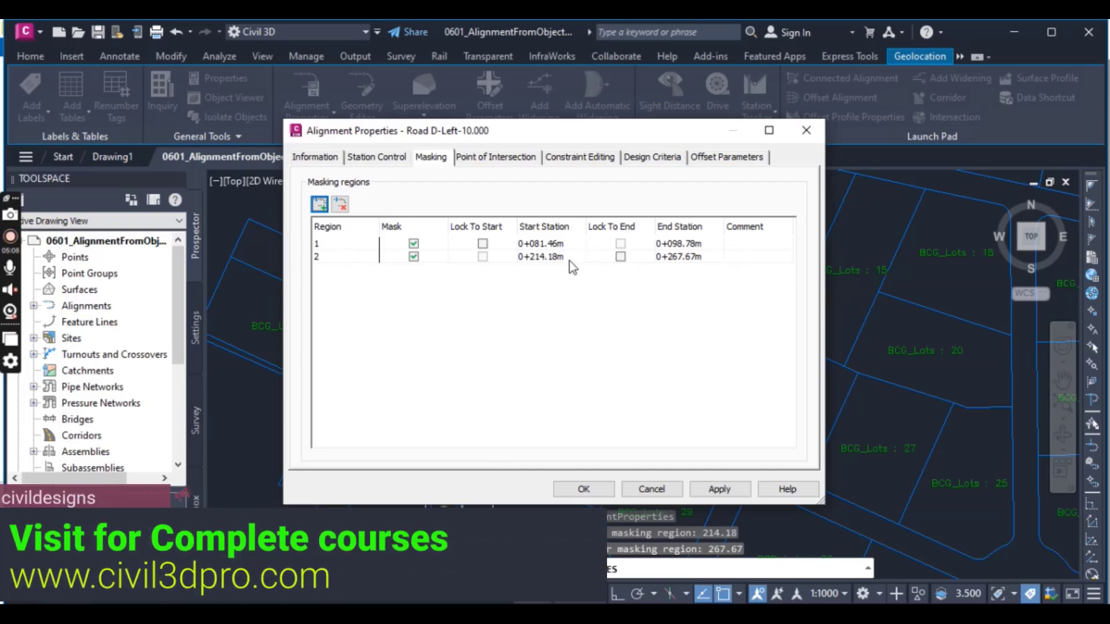
click(584, 489)
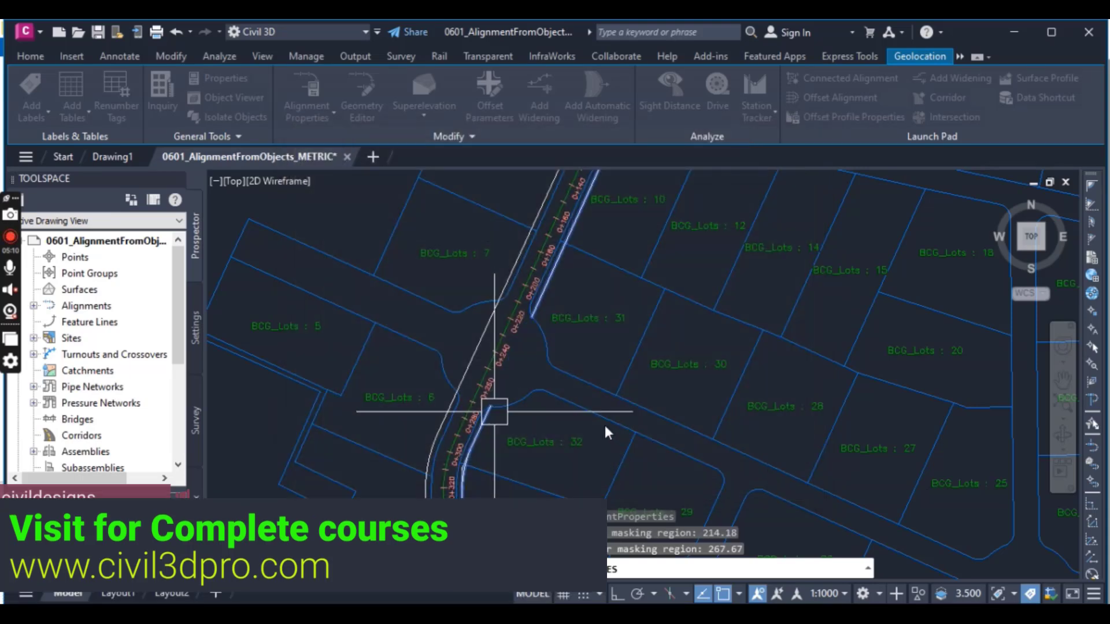
Examine the masked gap in the Road D-Left-10.000 offset between lots 31 and 32, and clear the selection.
scroll(514, 346, up, 4)
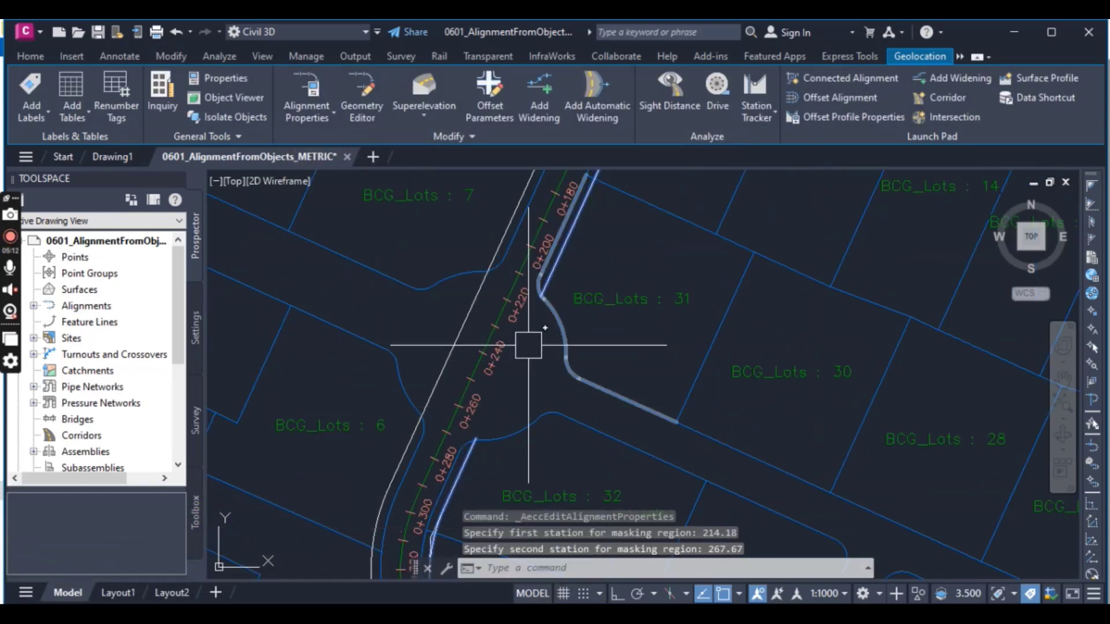
scroll(537, 260, up, 5)
scroll(533, 288, down, 5)
scroll(533, 288, down, 4)
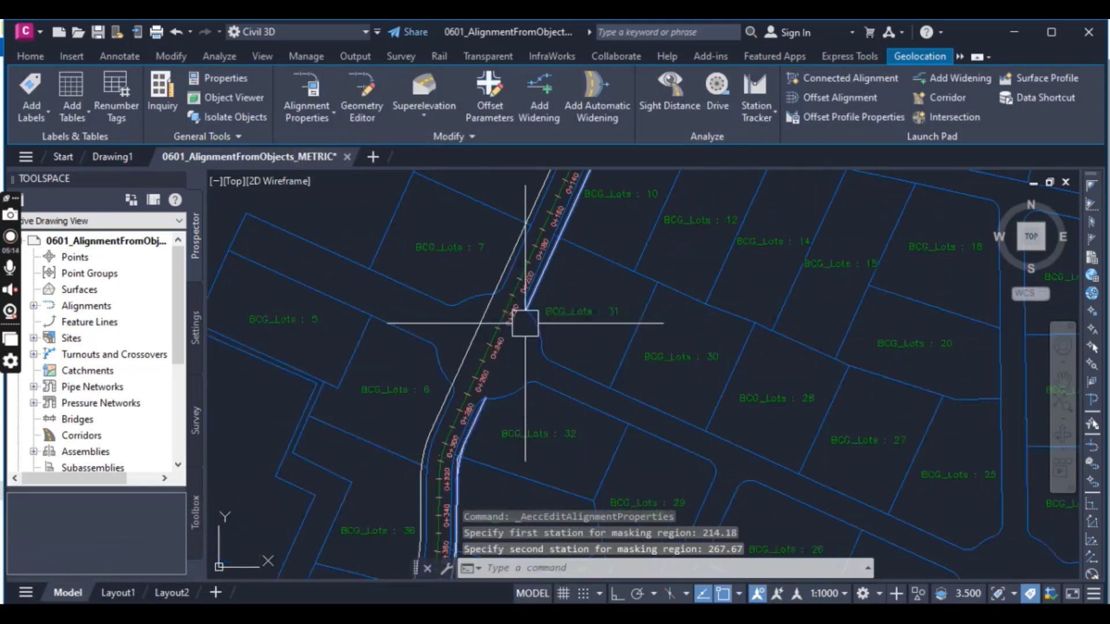
scroll(513, 330, up, 2)
scroll(478, 329, down, 2)
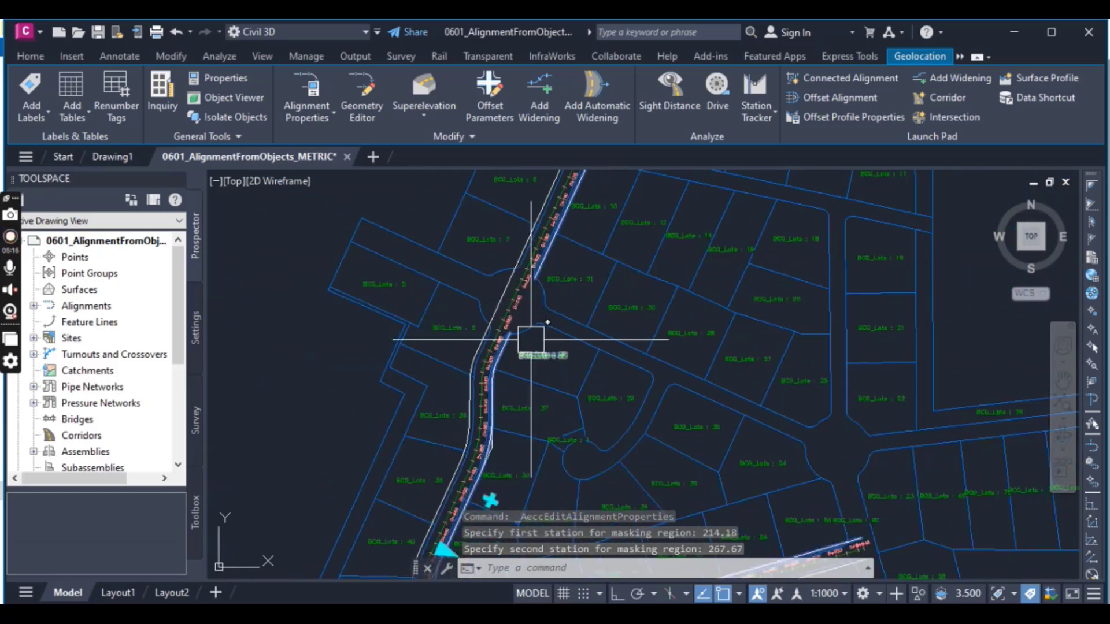
scroll(509, 329, up, 3)
key(Escape)
scroll(561, 276, down, 2)
Add a masking region to the Road D-Right-10.000 offset across the junction between lots 6 and 7, from station 0+213.66 to 0+268.51.
scroll(538, 300, up, 5)
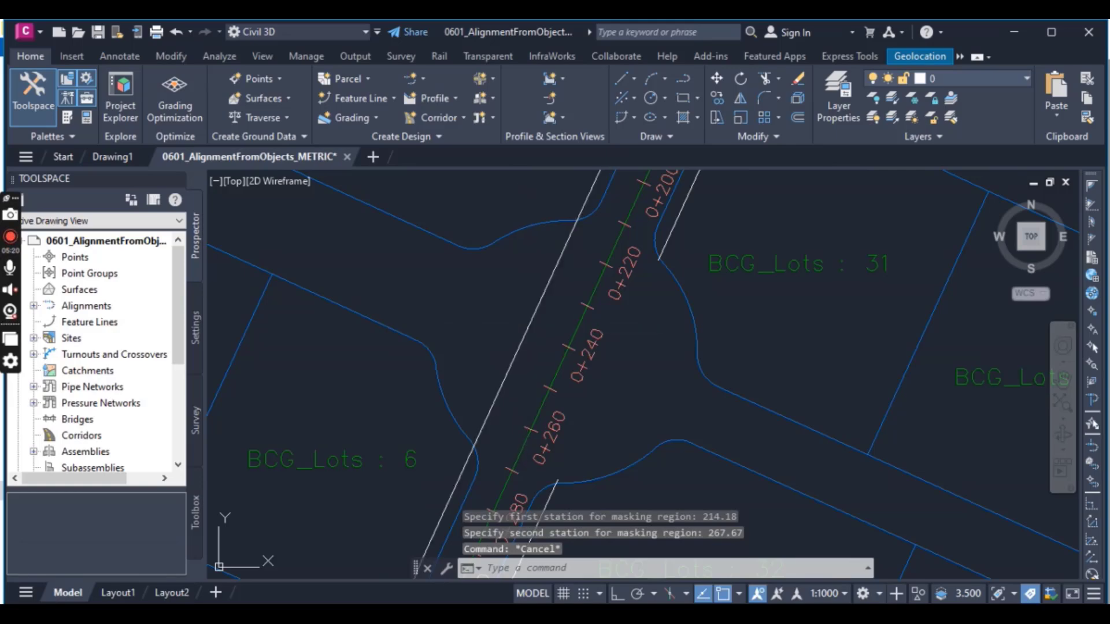
click(524, 325)
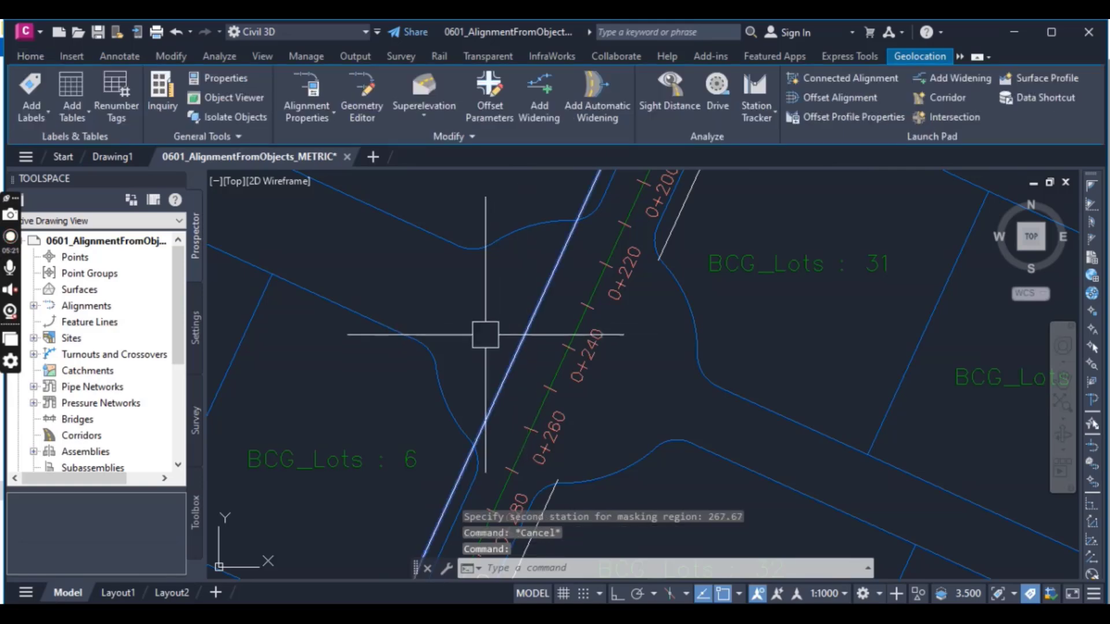
click(307, 94)
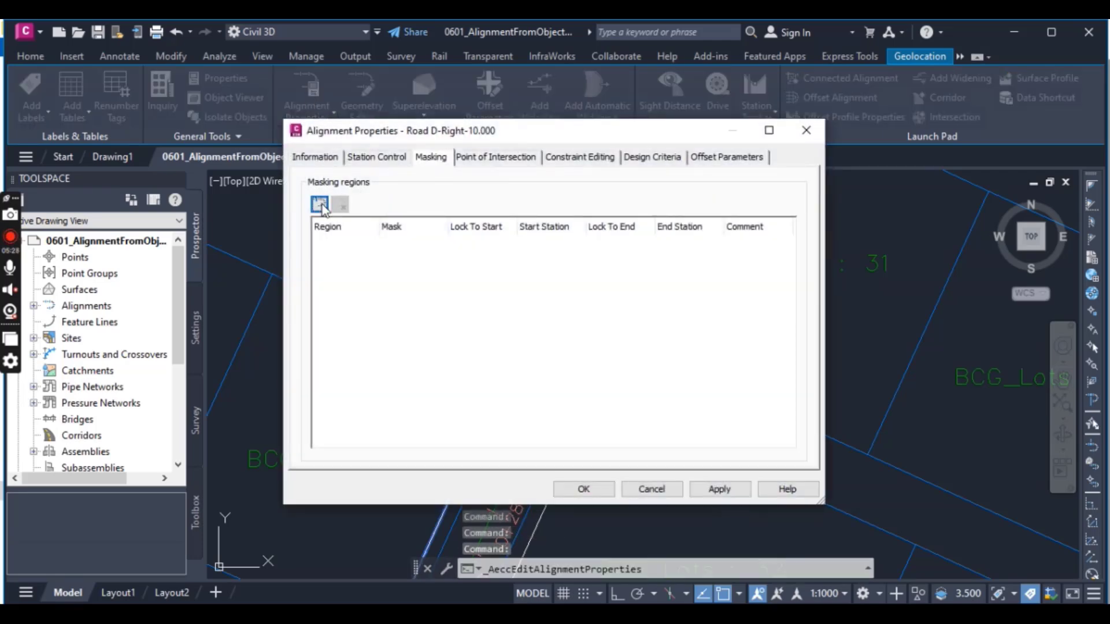
key(Return)
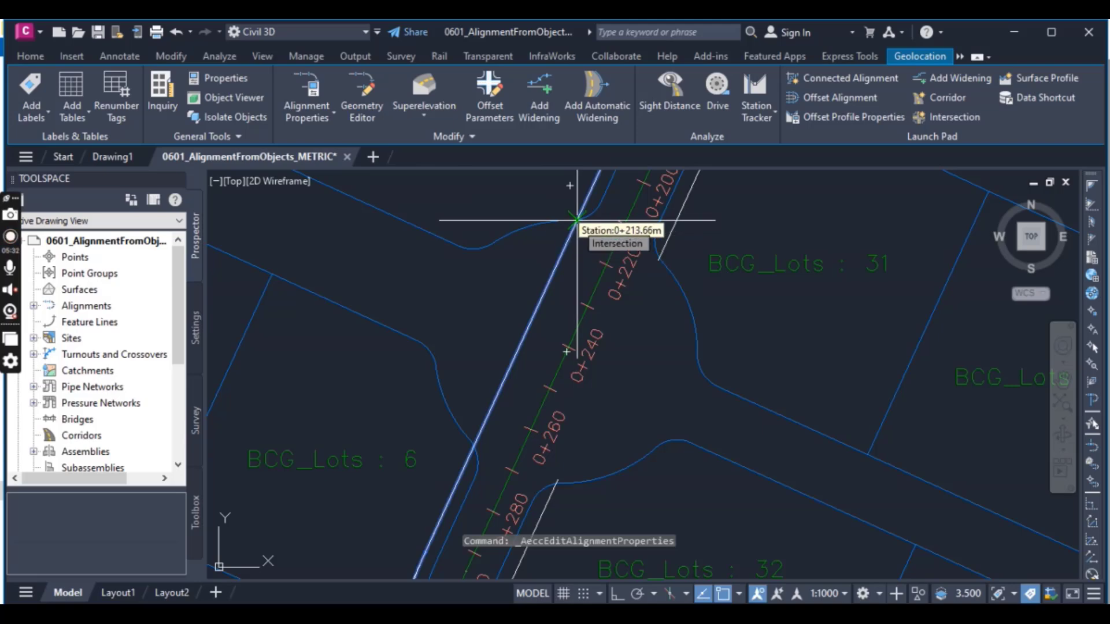
click(577, 220)
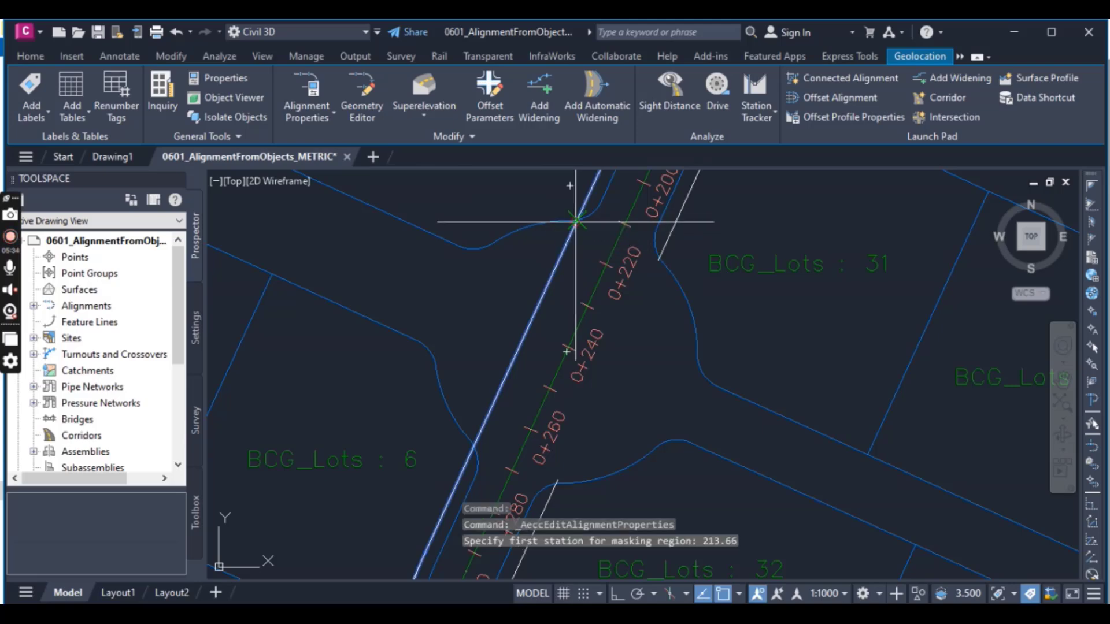
click(472, 446)
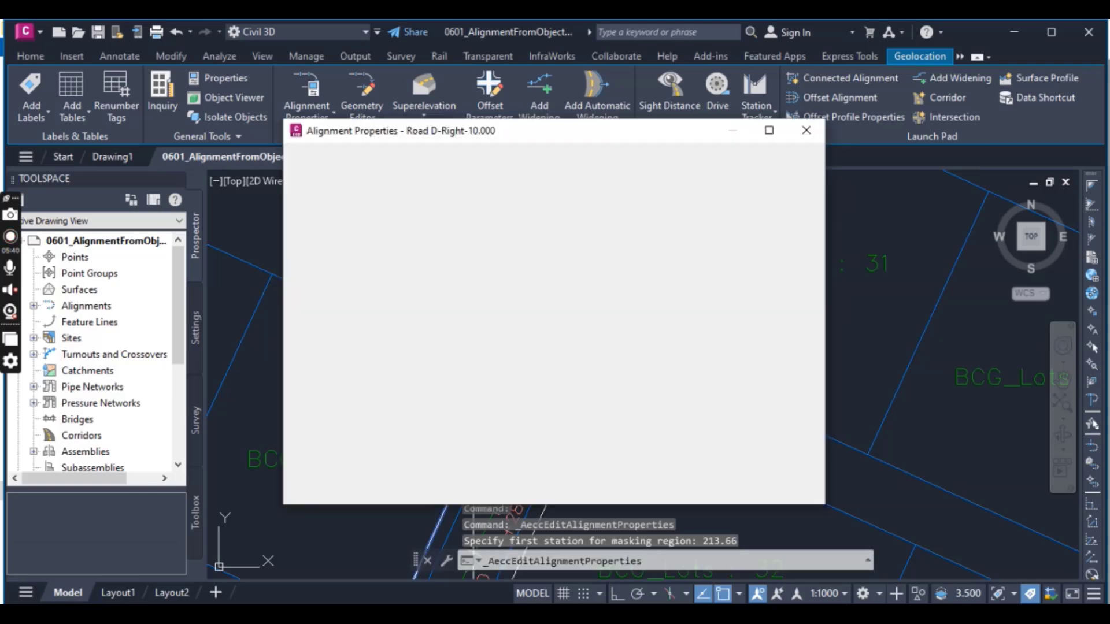
click(584, 490)
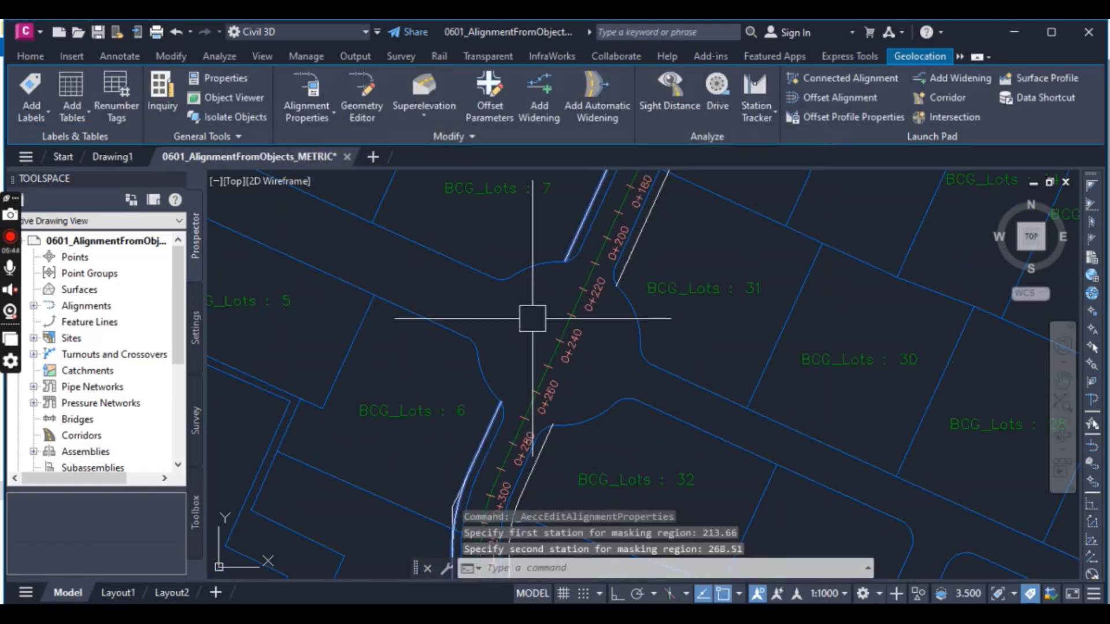
scroll(529, 322, down, 4)
scroll(532, 312, up, 4)
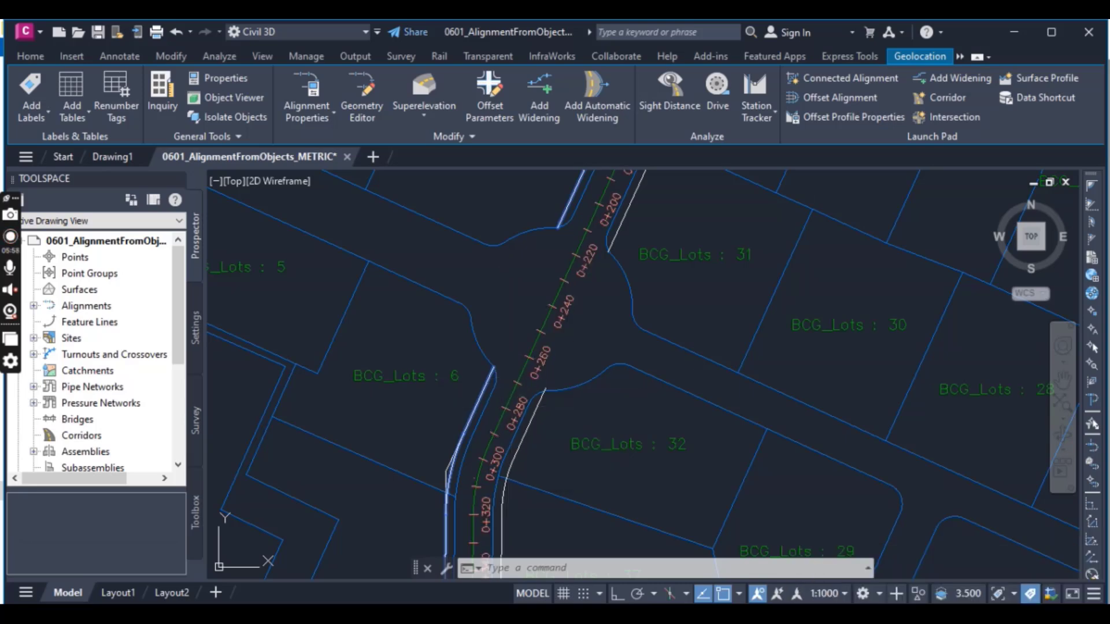
key(Escape)
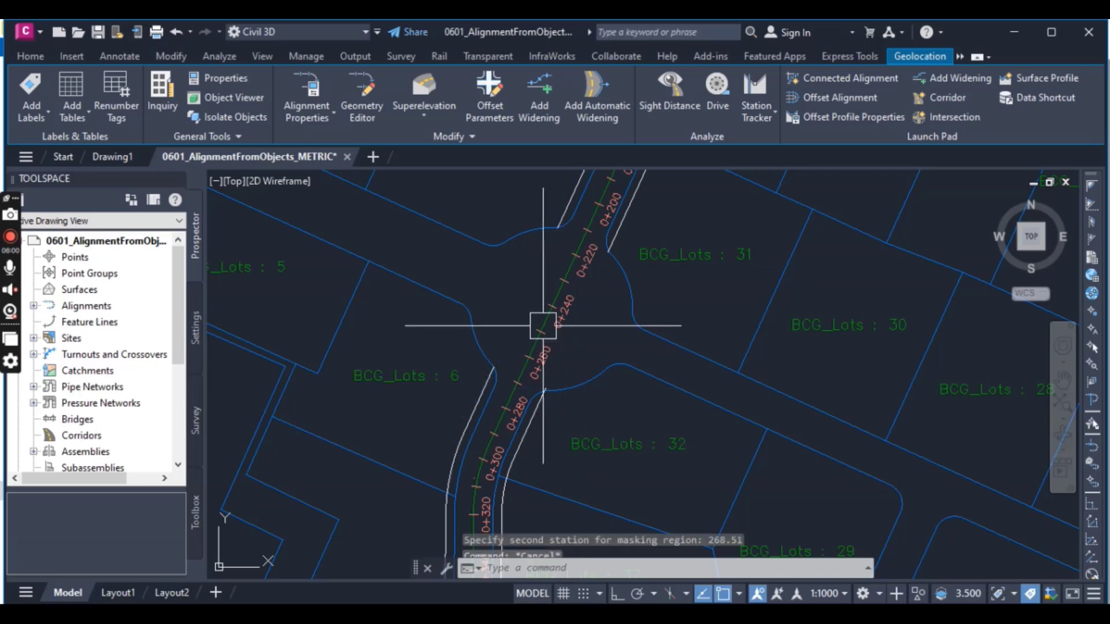
Add a widening to the Road D-Right-10.000 offset beside lot 40, starting between stations 0+460 and 0+480.
scroll(530, 338, down, 4)
scroll(547, 270, up, 8)
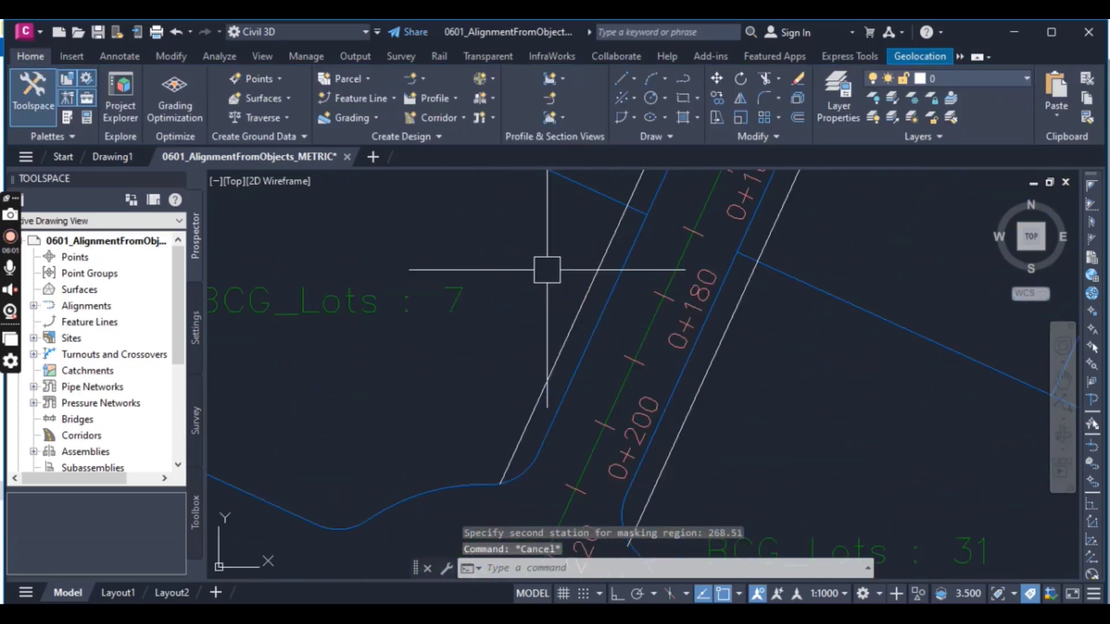
click(567, 329)
scroll(497, 341, down, 4)
scroll(490, 354, down, 4)
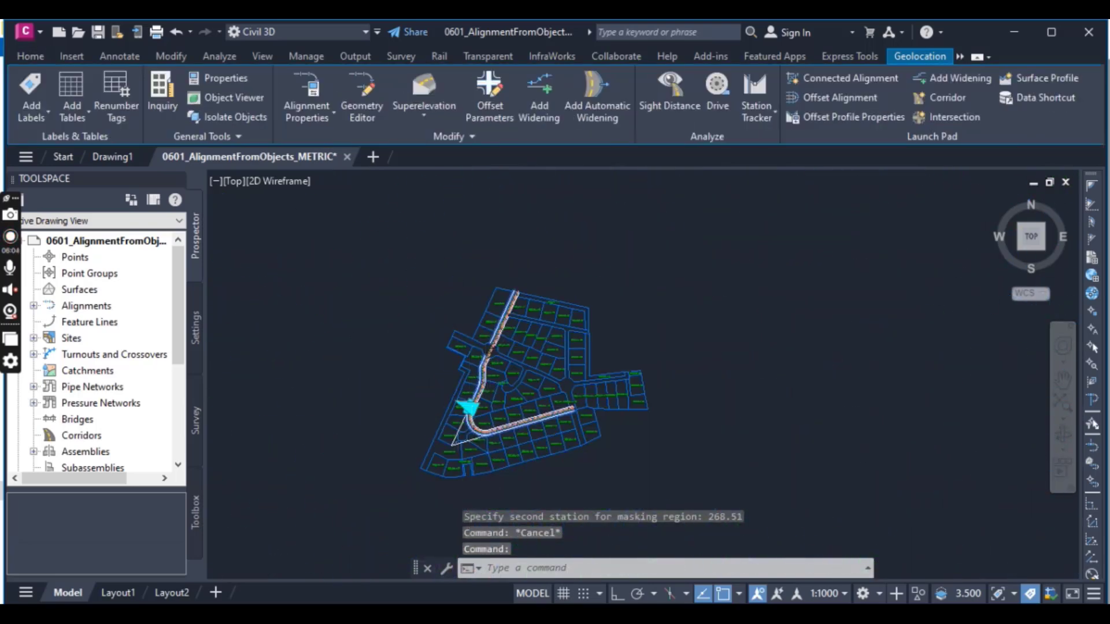
scroll(555, 422, up, 8)
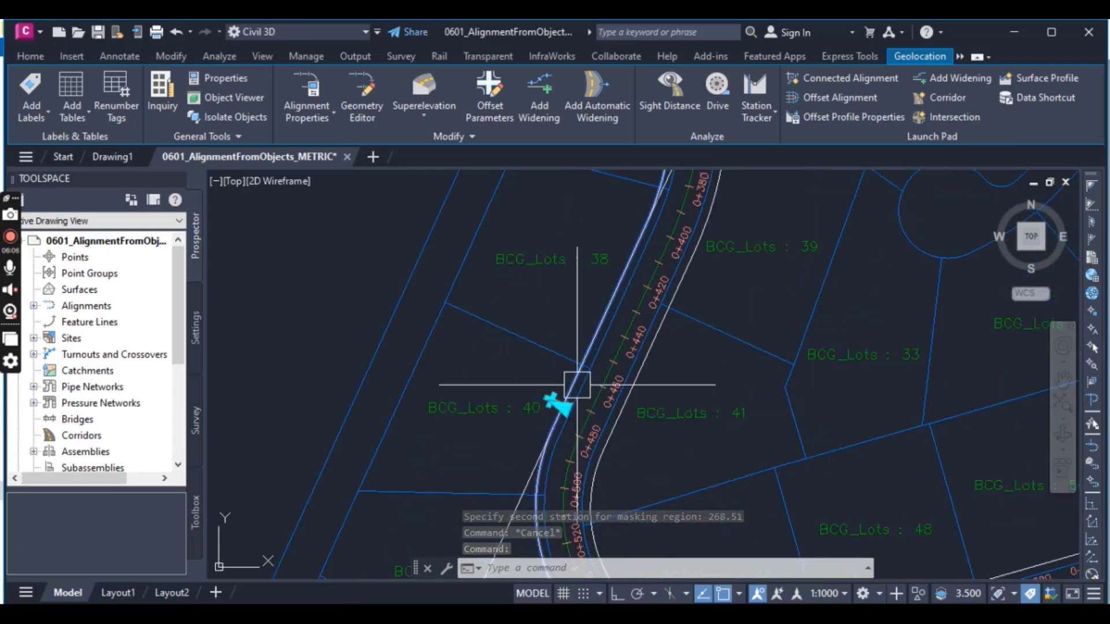
scroll(557, 422, up, 5)
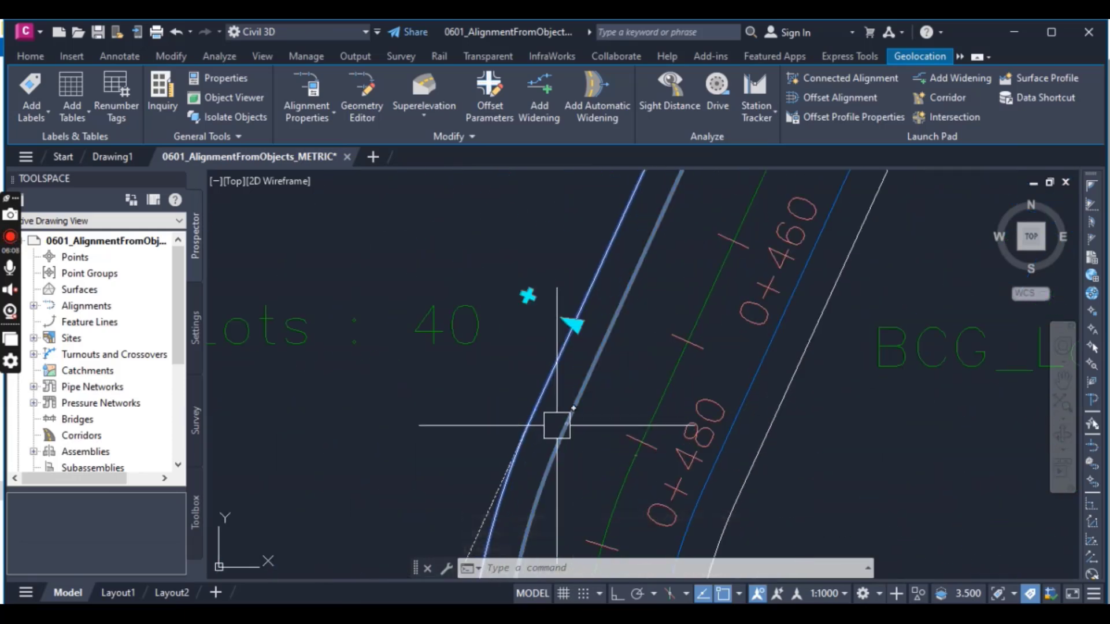
mouse_move(527, 373)
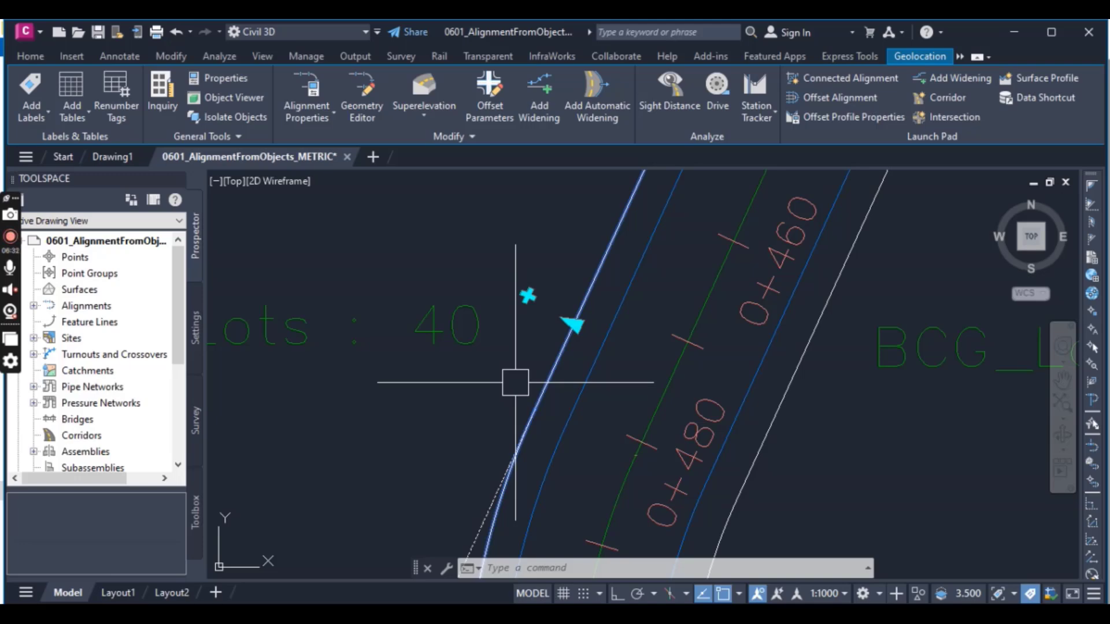
click(530, 300)
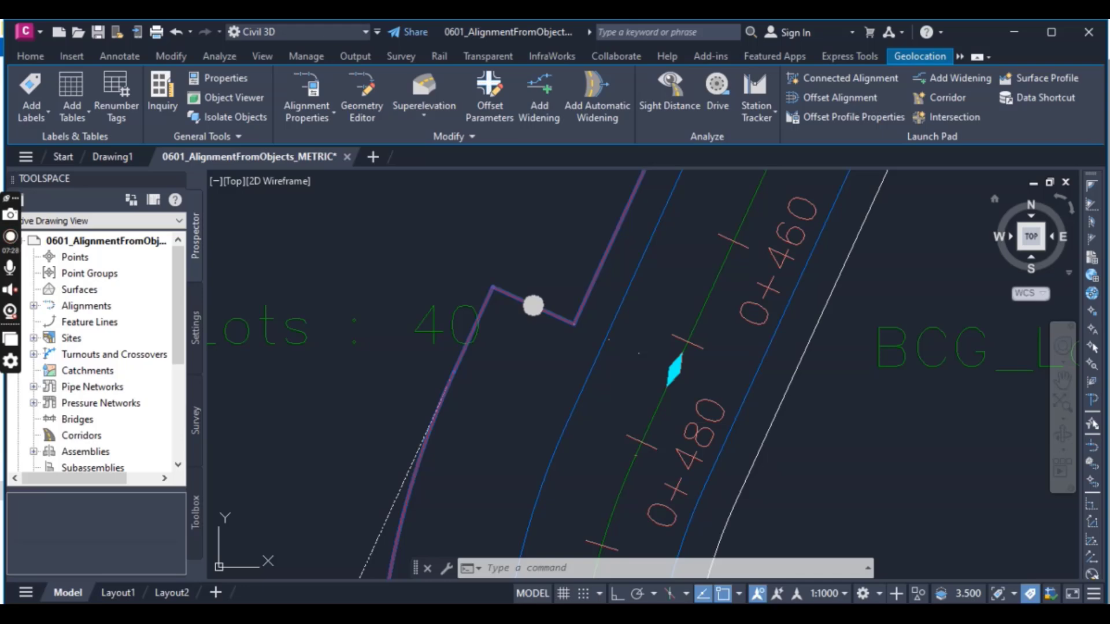
key(Escape)
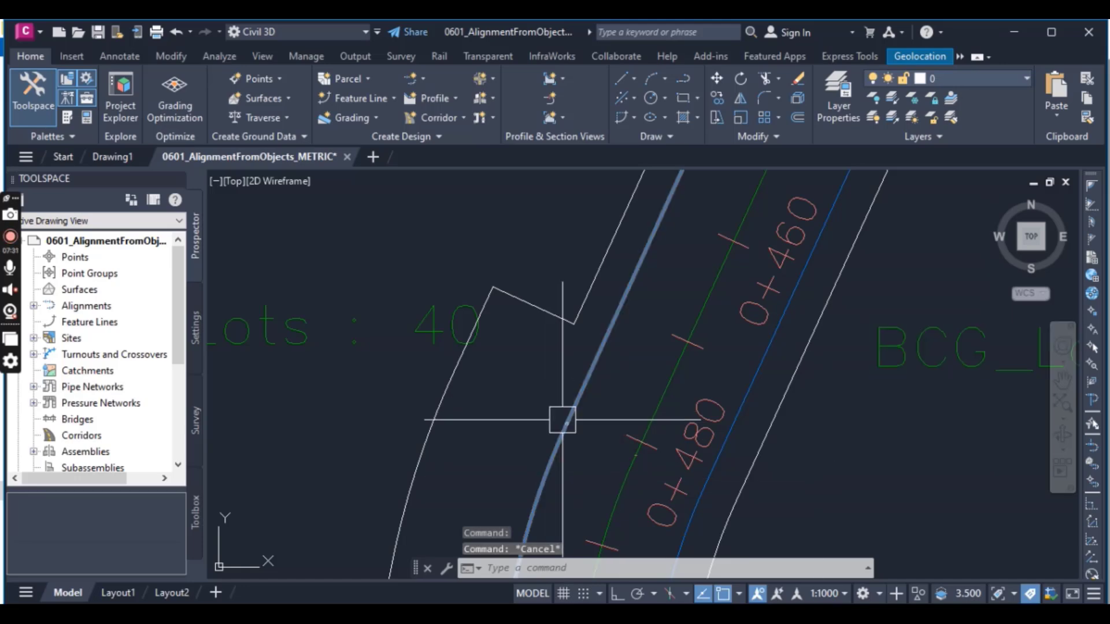
Inspect the Road D centreline and its two offsets around the bend between lots 38 and 39.
scroll(567, 426, down, 4)
scroll(627, 307, up, 6)
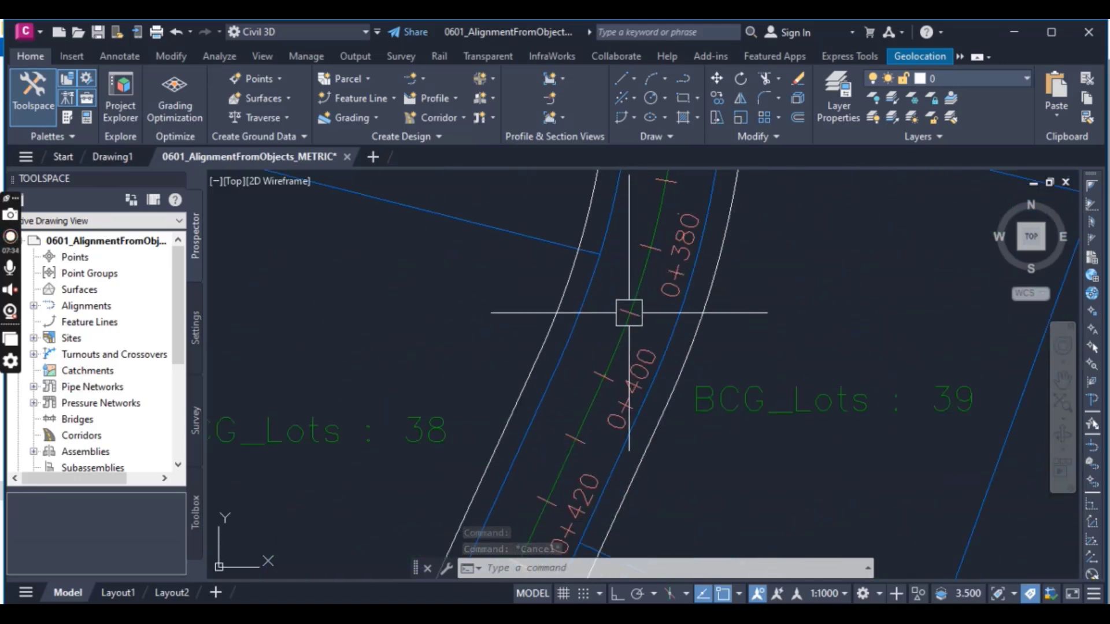
scroll(630, 312, down, 4)
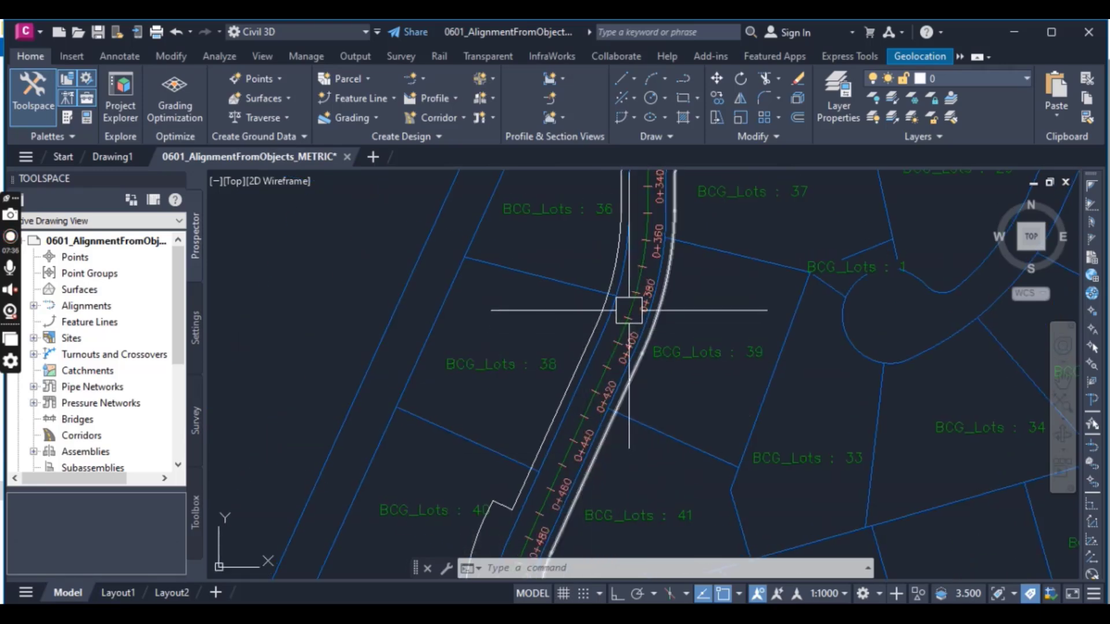
scroll(567, 339, up, 3)
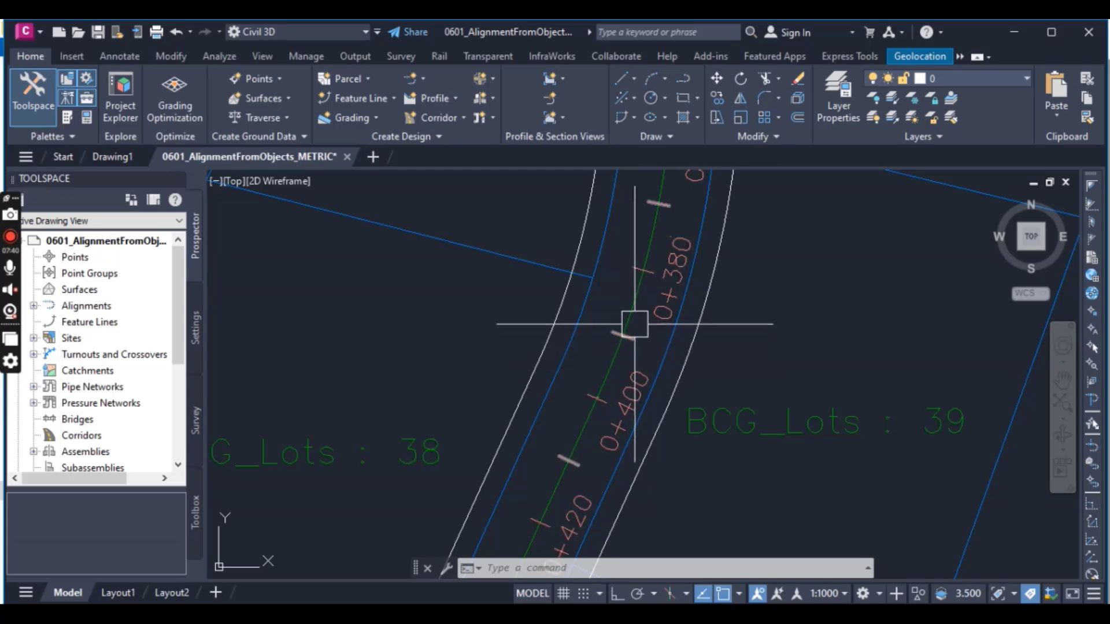
scroll(635, 325, up, 3)
mouse_move(634, 305)
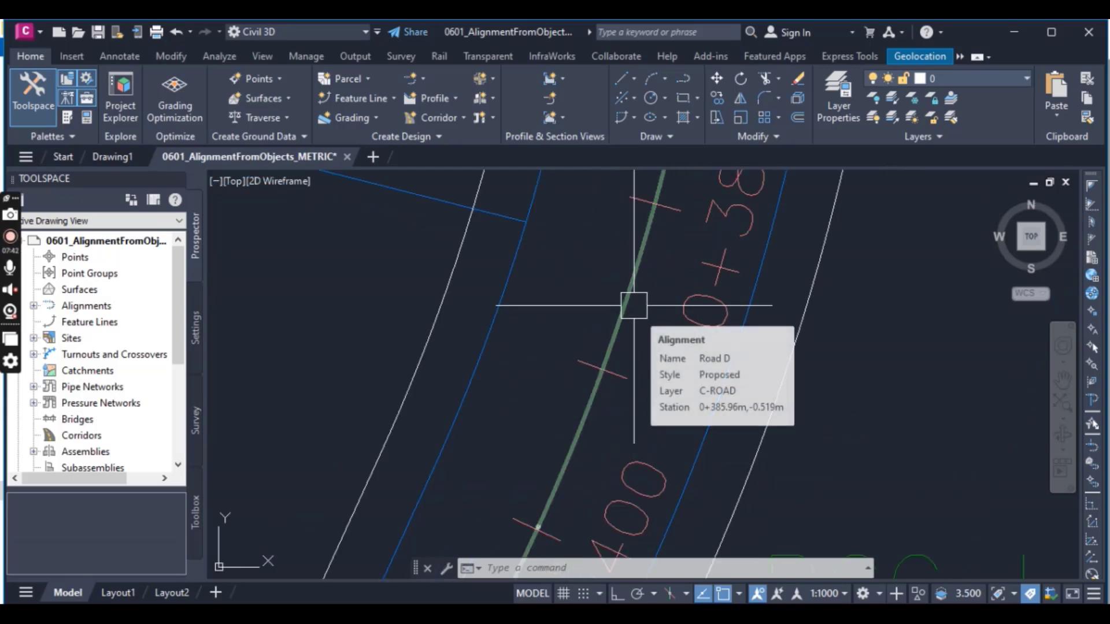
scroll(633, 305, down, 2)
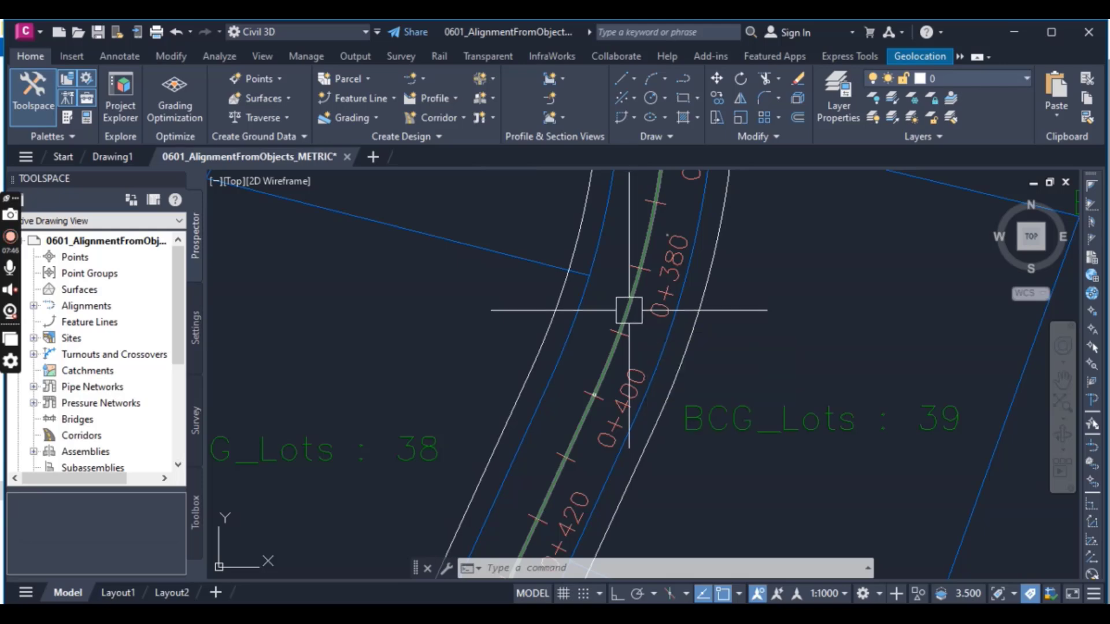
Stretch the start point of the Road D alignment along the north boundary of lot 2, away from lot 9.
click(629, 311)
scroll(629, 311, down, 3)
middle_drag(664, 267, 612, 422)
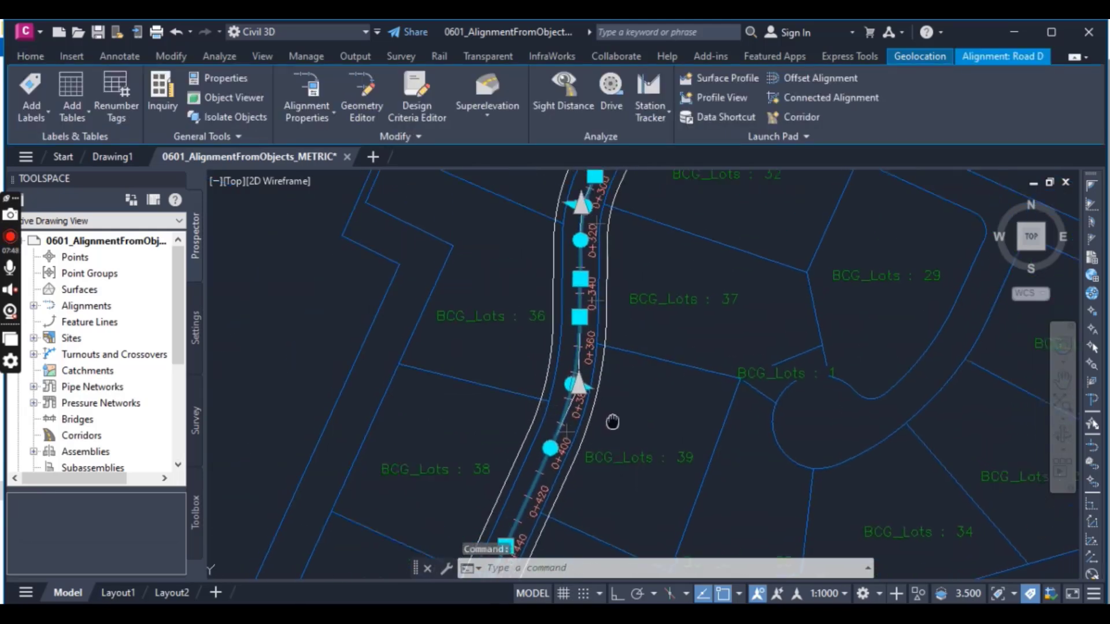
scroll(637, 401, down, 1)
scroll(645, 382, down, 2)
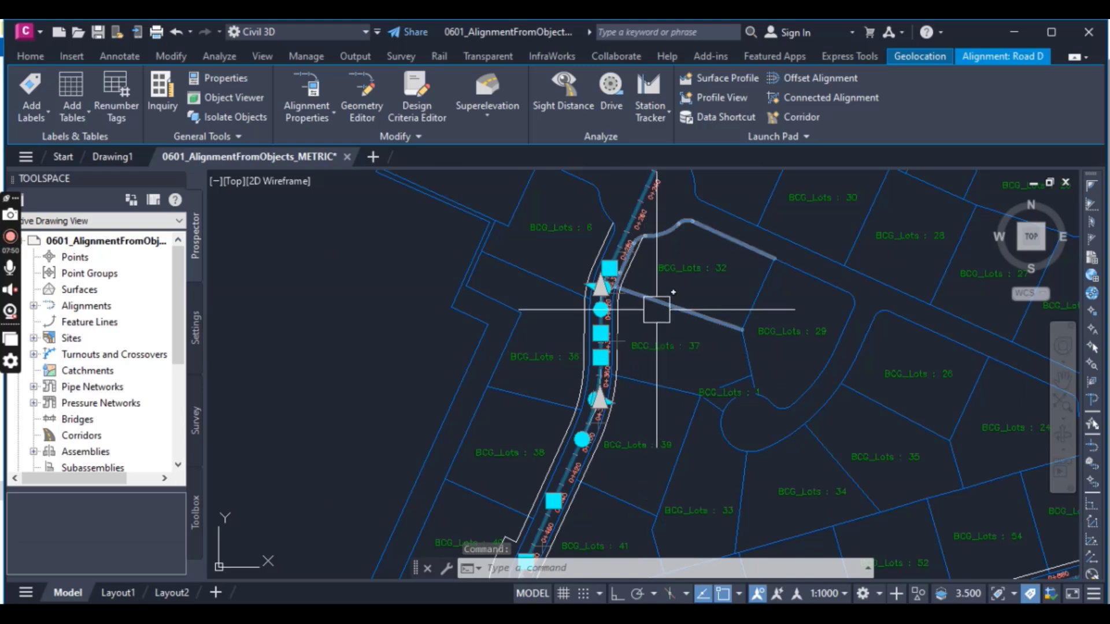
scroll(657, 312, down, 5)
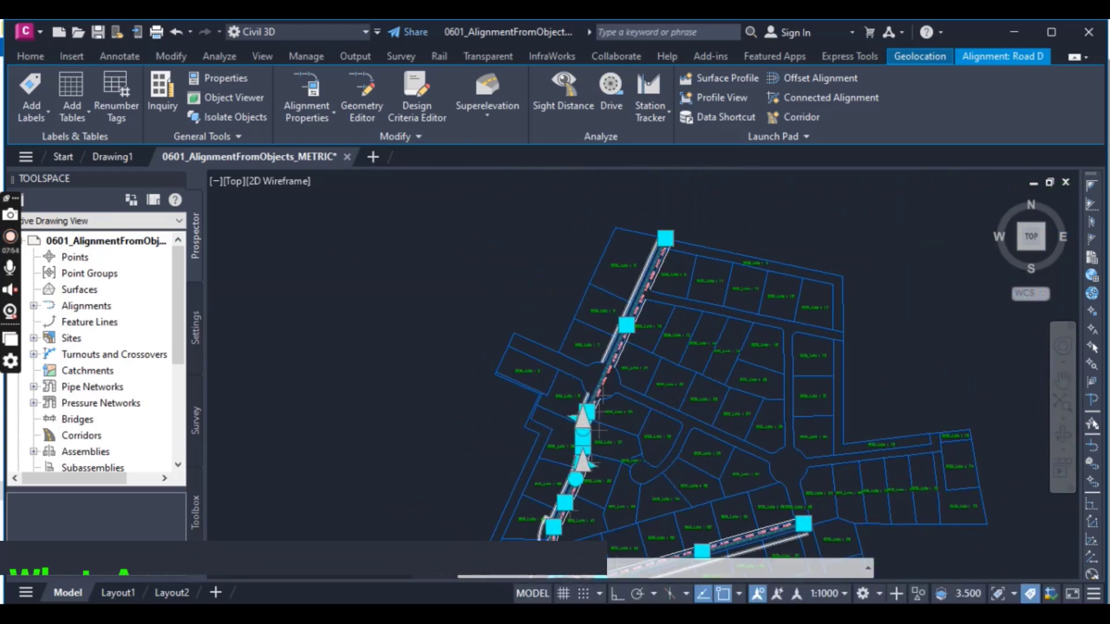
scroll(660, 215, up, 5)
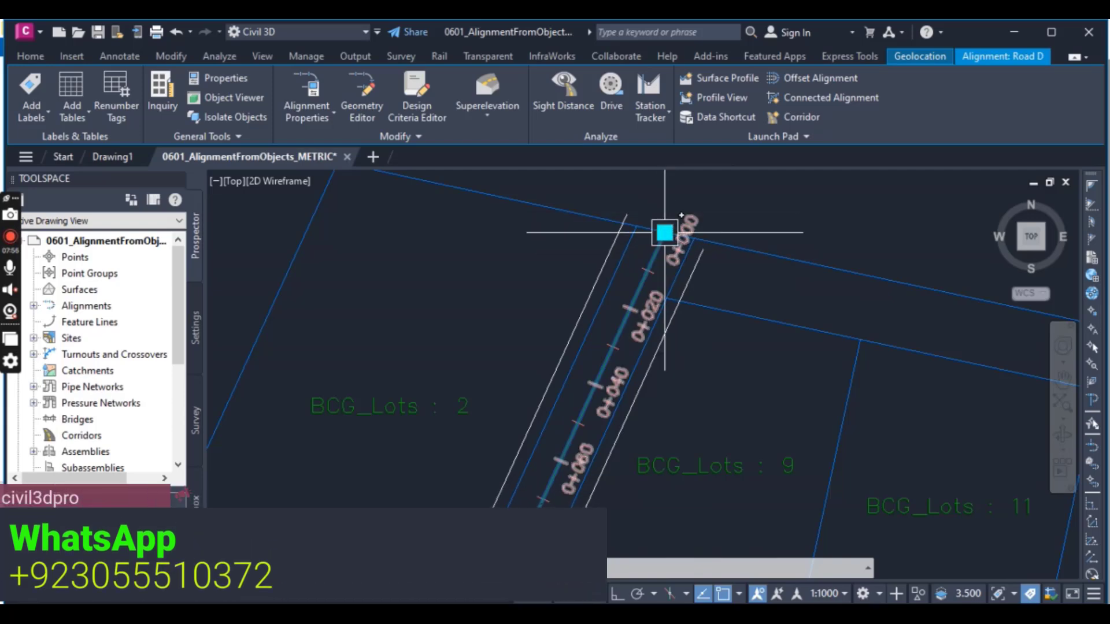
click(664, 232)
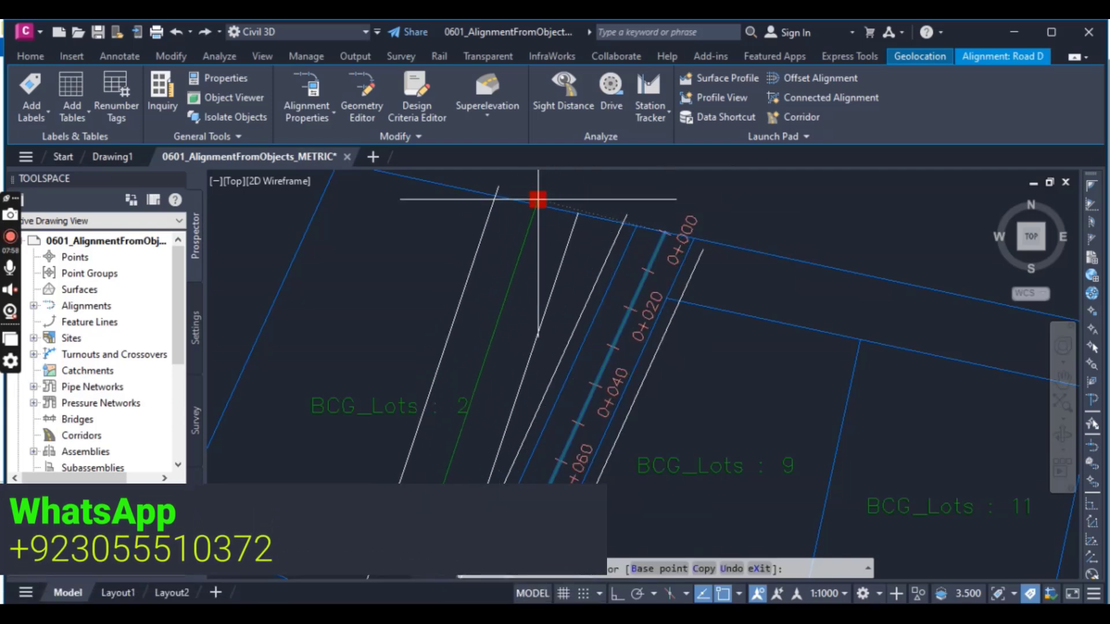
click(539, 204)
Examine how the Road D offsets and the side road mask follow the moved start point, and clear the selection.
scroll(589, 243, down, 4)
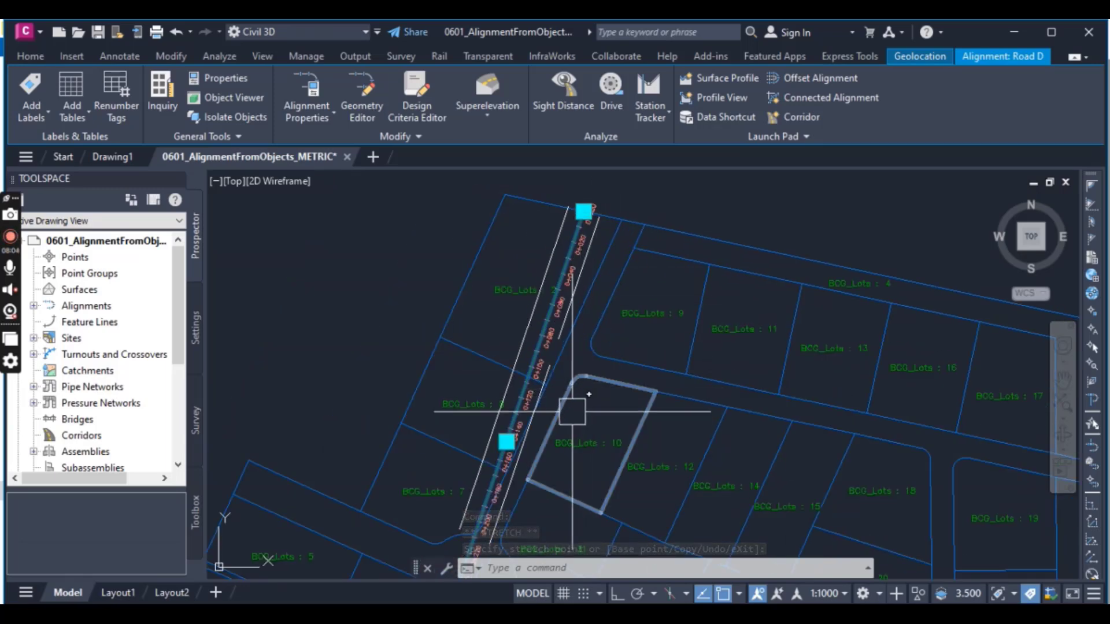
scroll(564, 387, up, 4)
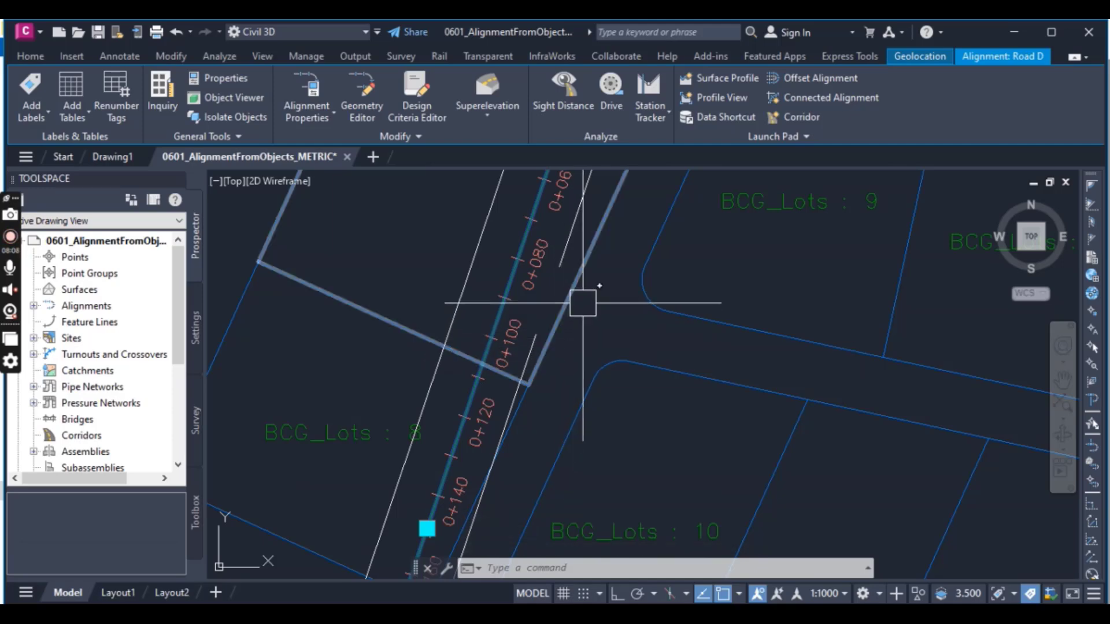
scroll(600, 314, down, 4)
key(Escape)
key(Escape)
scroll(599, 314, down, 5)
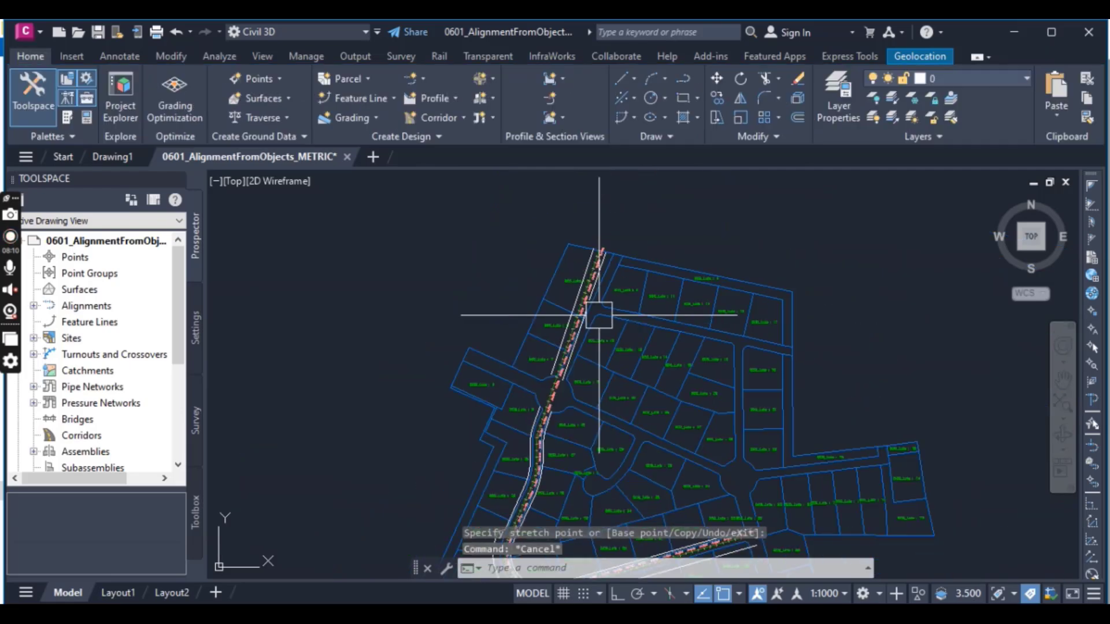
scroll(635, 292, up, 7)
scroll(658, 287, up, 4)
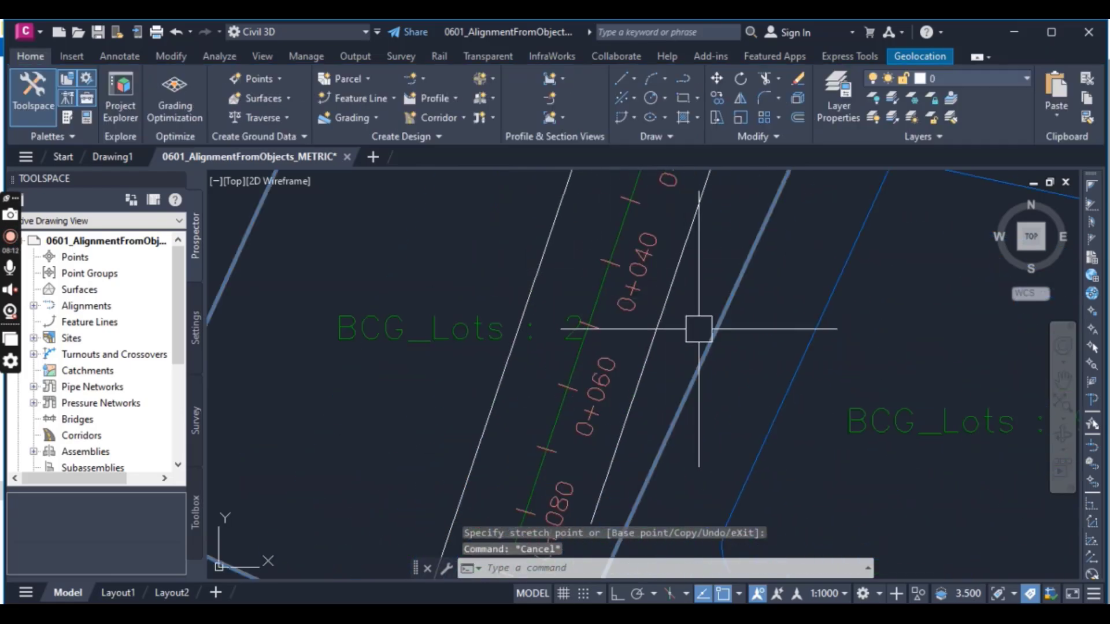
scroll(699, 329, down, 5)
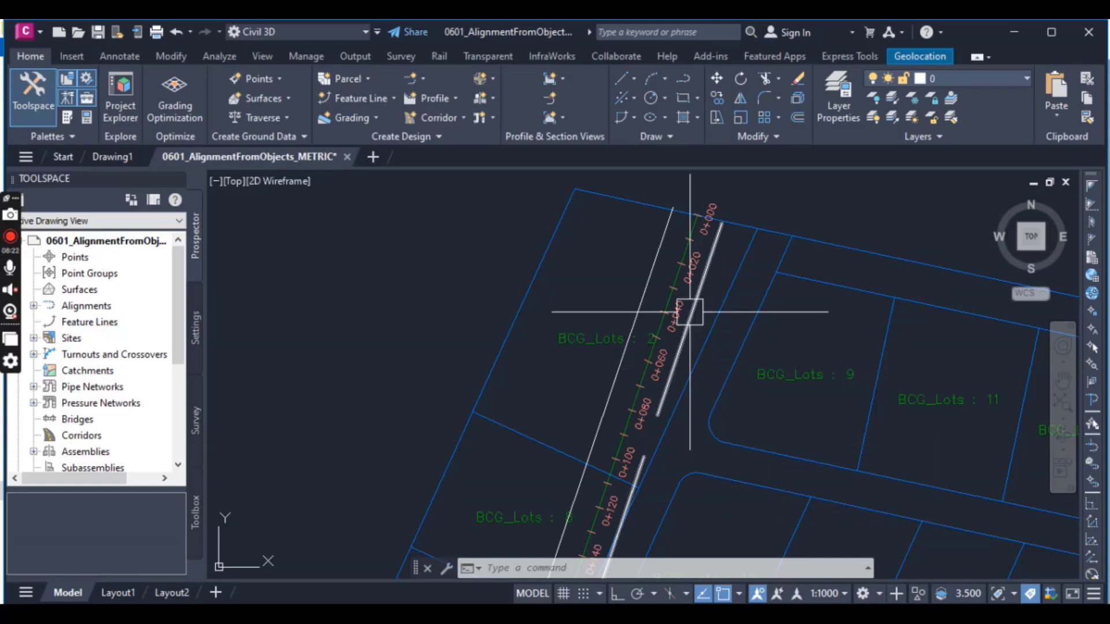
scroll(687, 273, up, 4)
scroll(705, 359, down, 4)
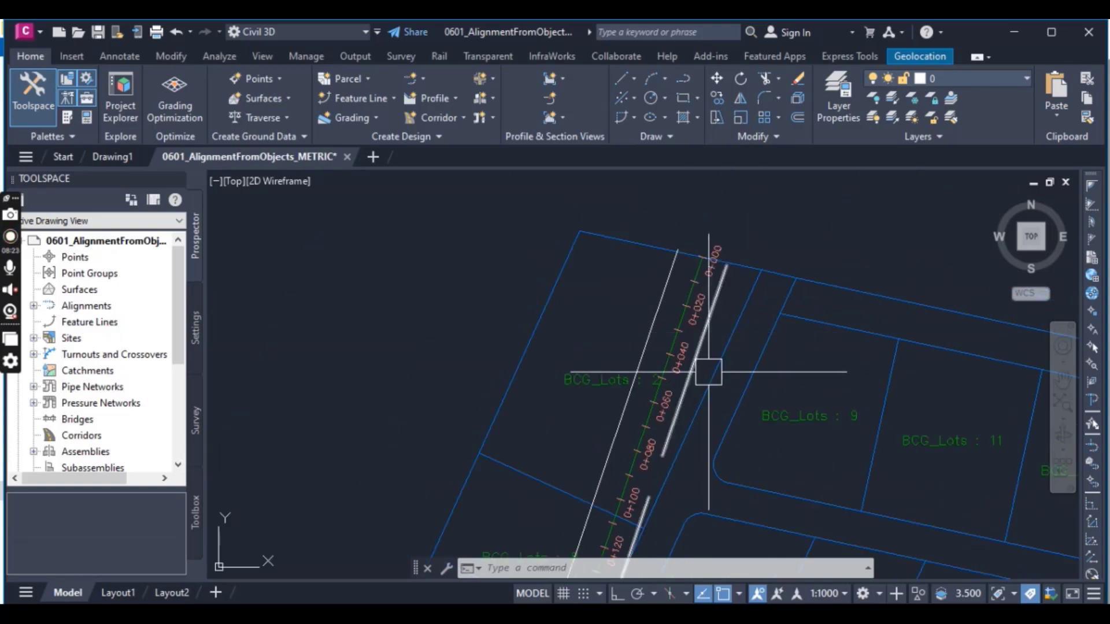
scroll(714, 327, up, 2)
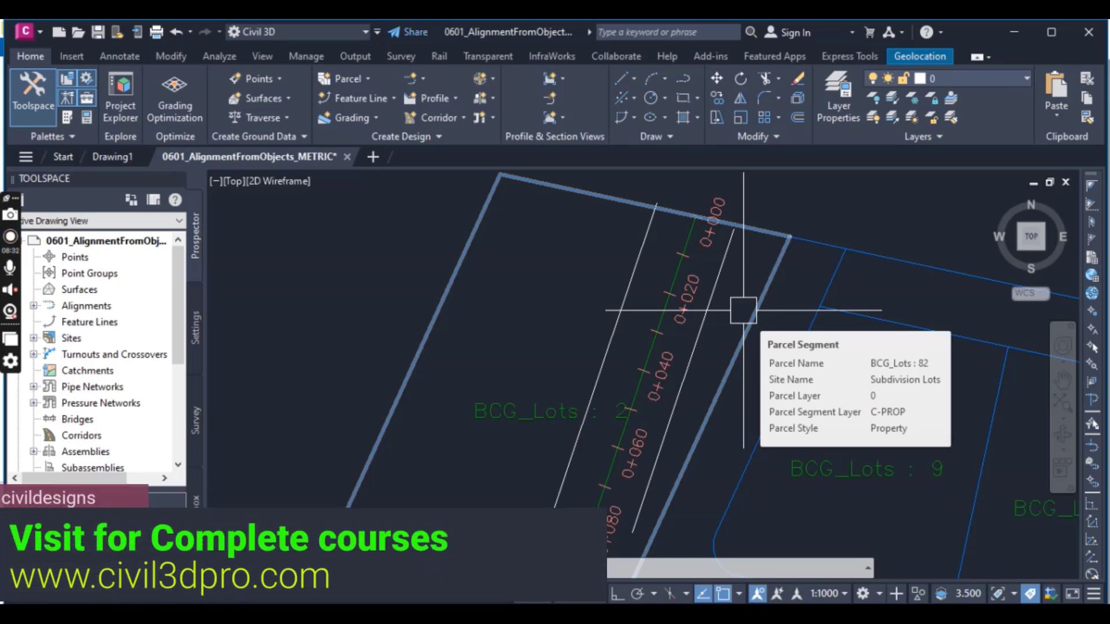
scroll(743, 311, down, 4)
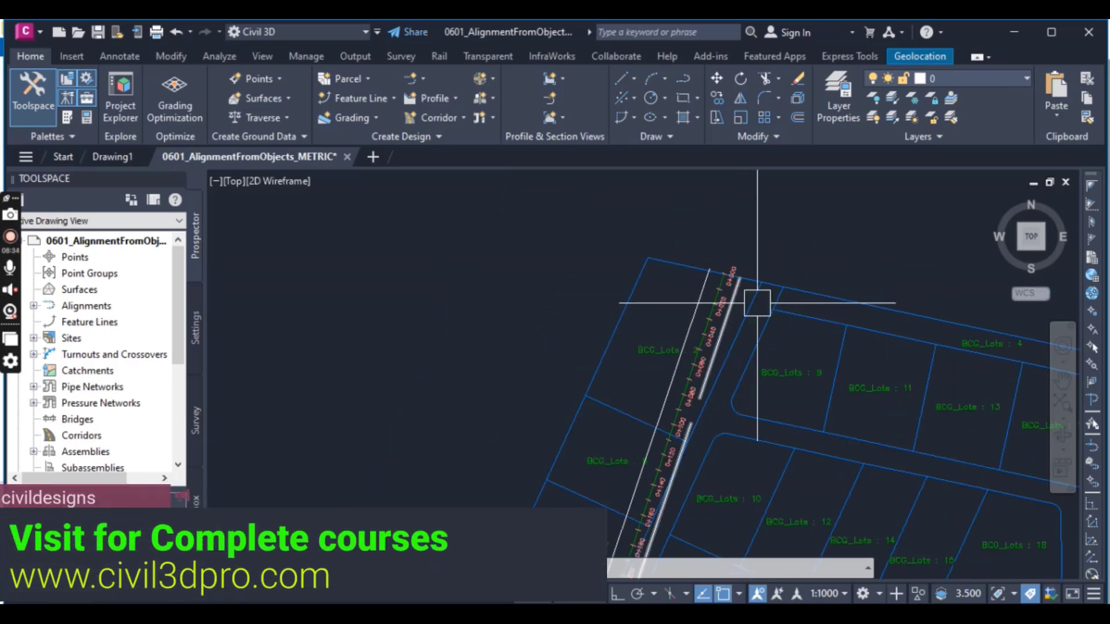
Undo the grip edit of Road D's start point.
scroll(759, 301, up, 6)
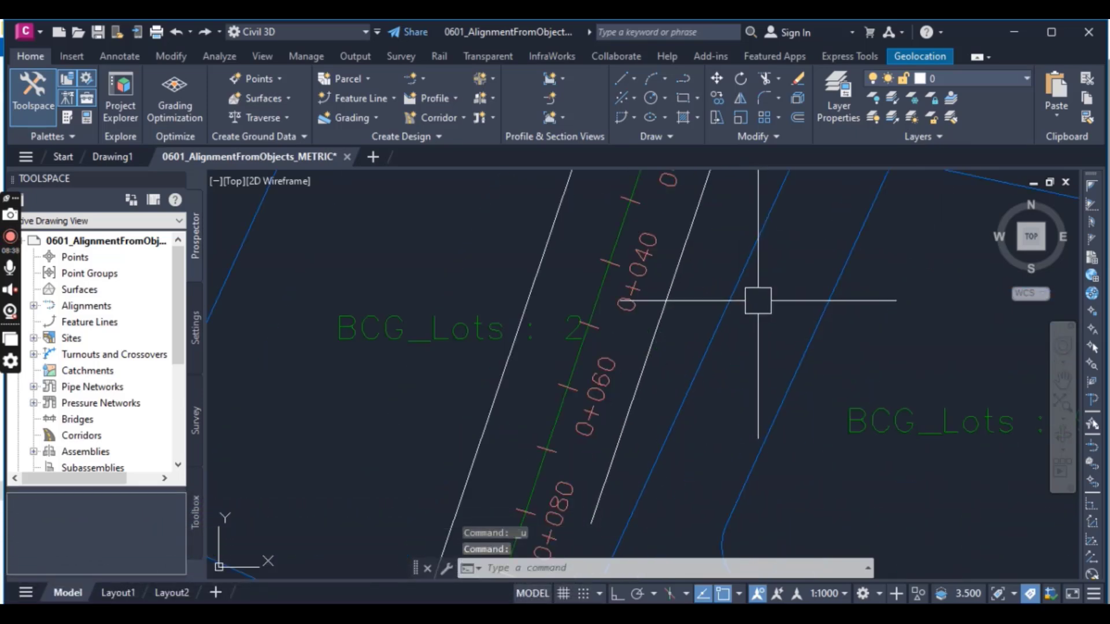
scroll(758, 300, down, 5)
scroll(757, 300, up, 4)
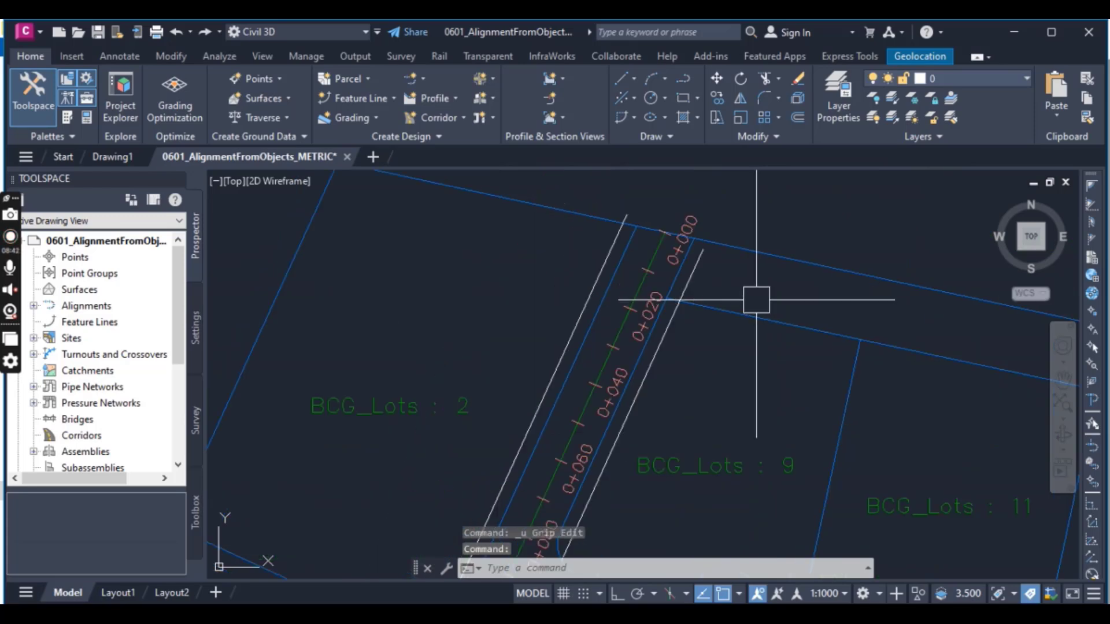
key(Escape)
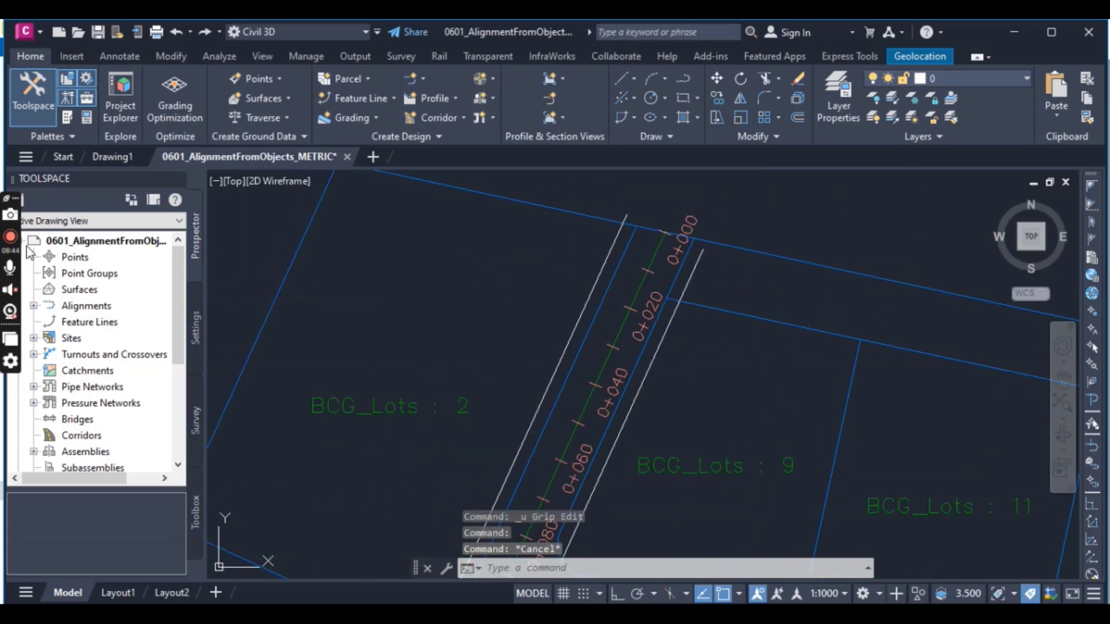